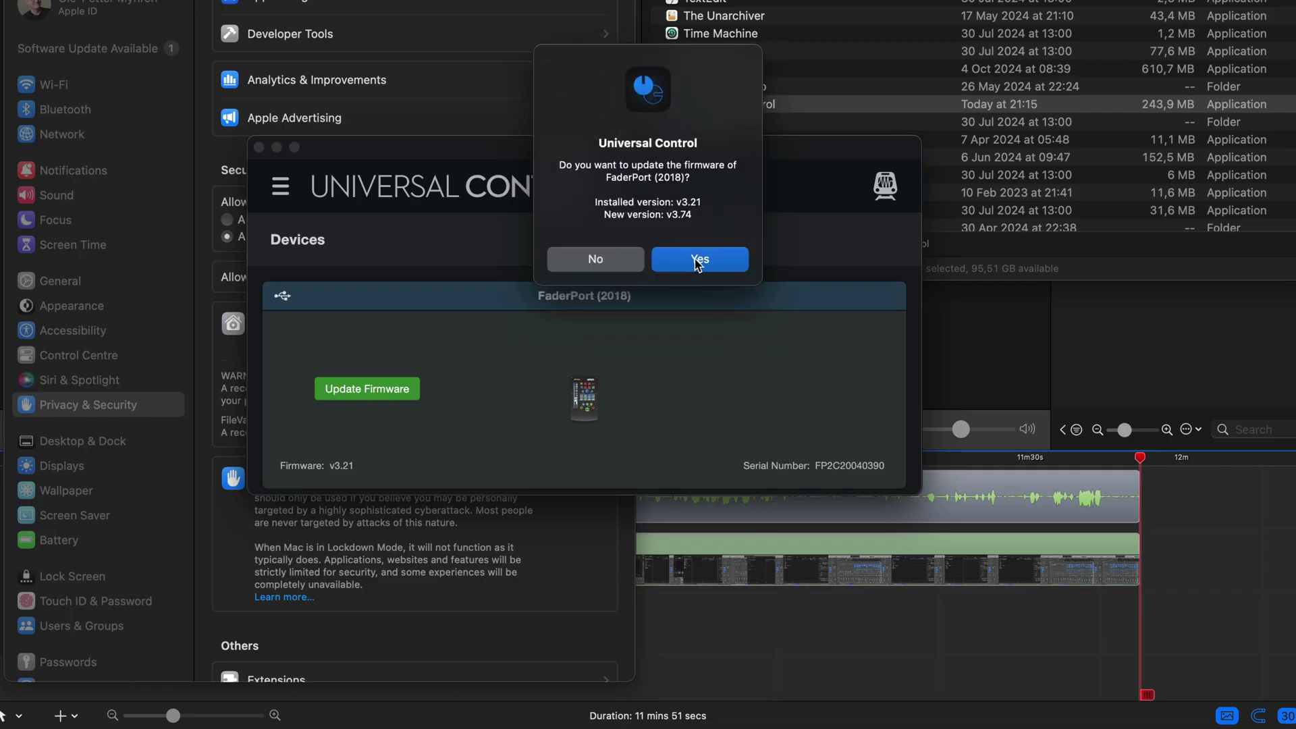
Confirm the FaderPort (2018) firmware update and acknowledge the warning to start it.
click(697, 260)
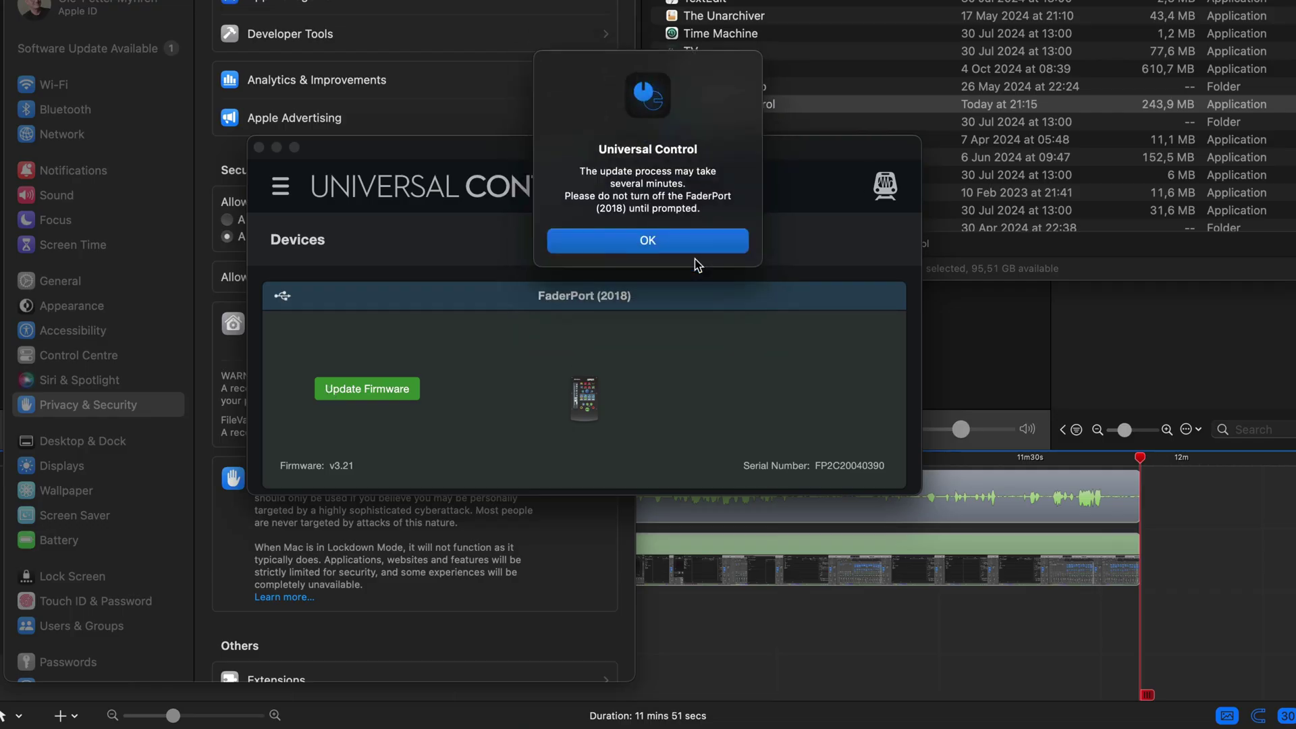
click(628, 241)
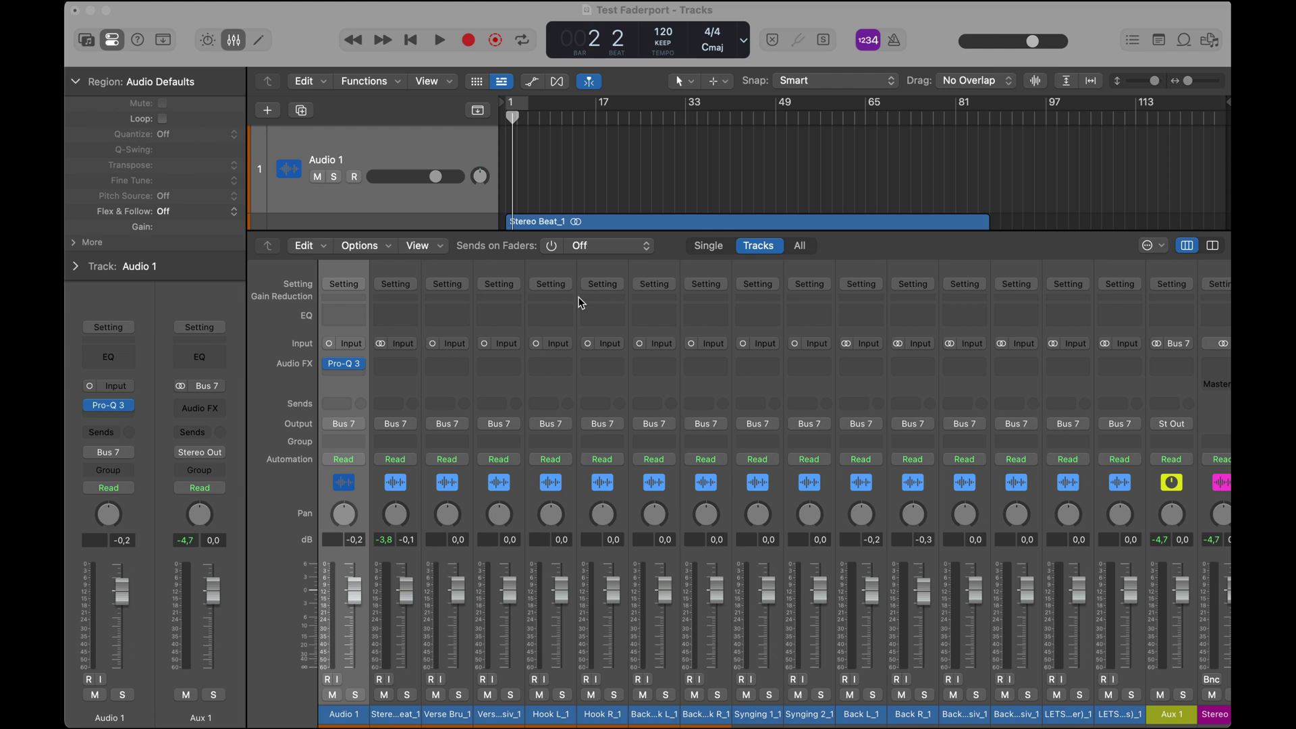
Focus the Logic project, toggle the mixer off and back on, and bring up Controller Assignments.
click(580, 303)
key(x)
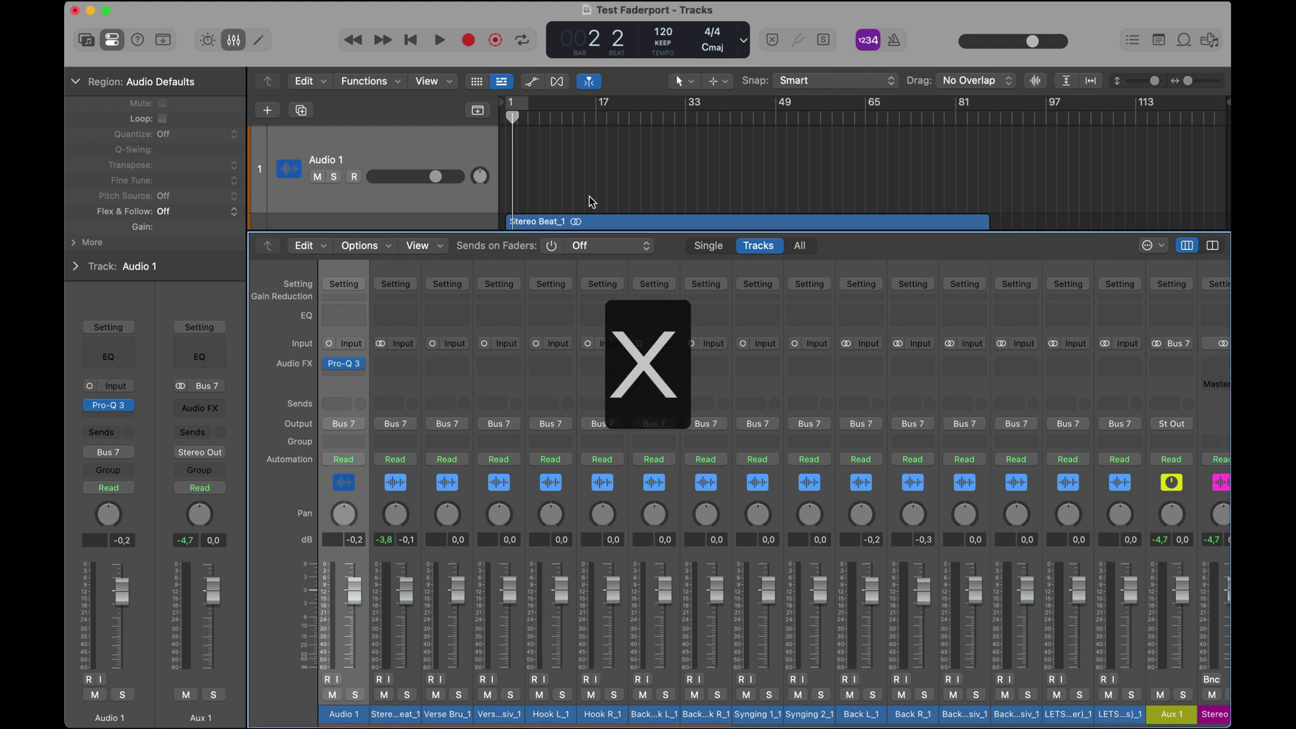
key(x)
key(x)
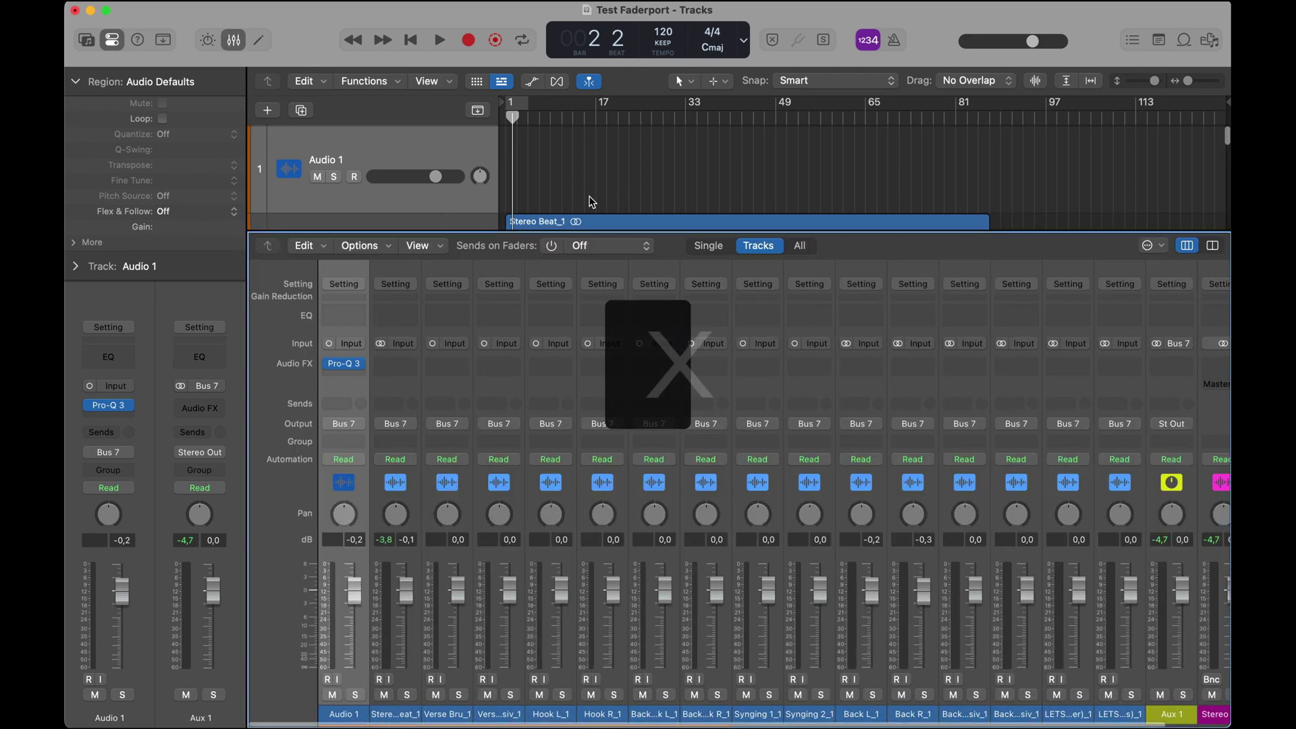
key(super+l)
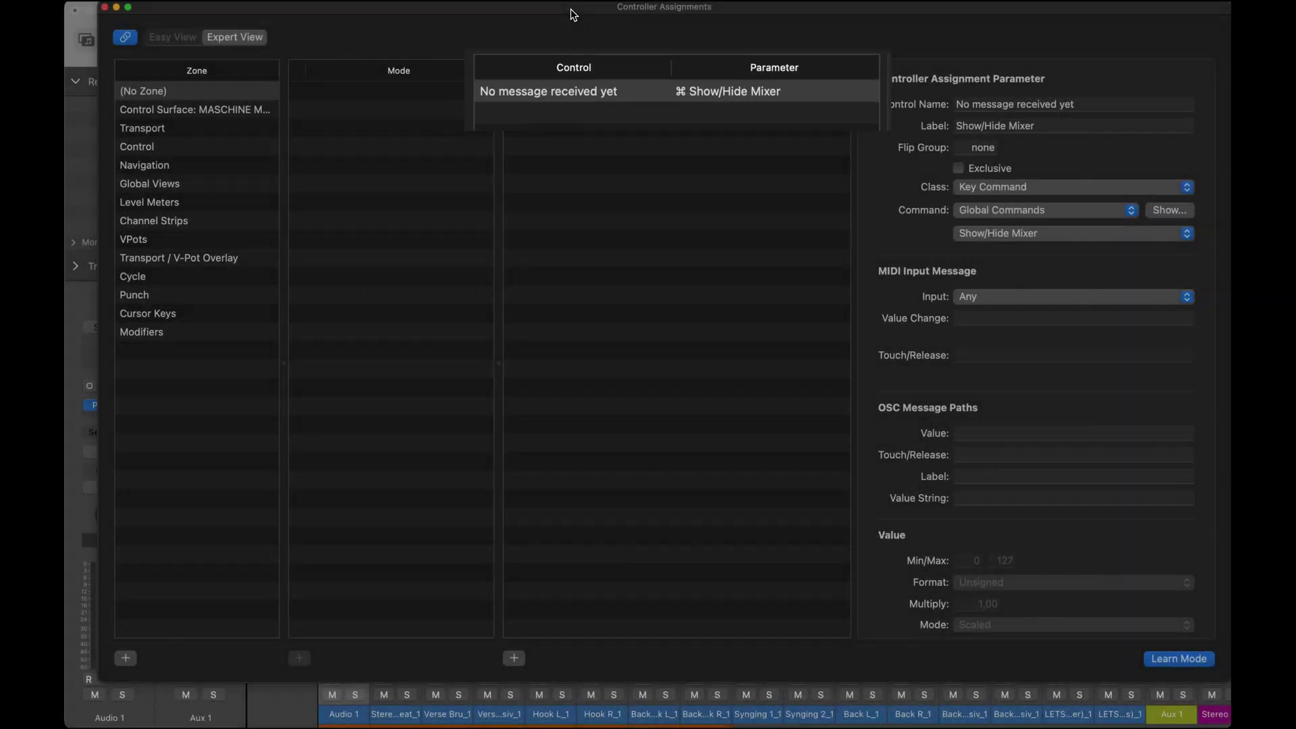
Move Controller Assignments aside and switch Audio 1's input to stereo and back to mono.
drag(570, 10, 976, 9)
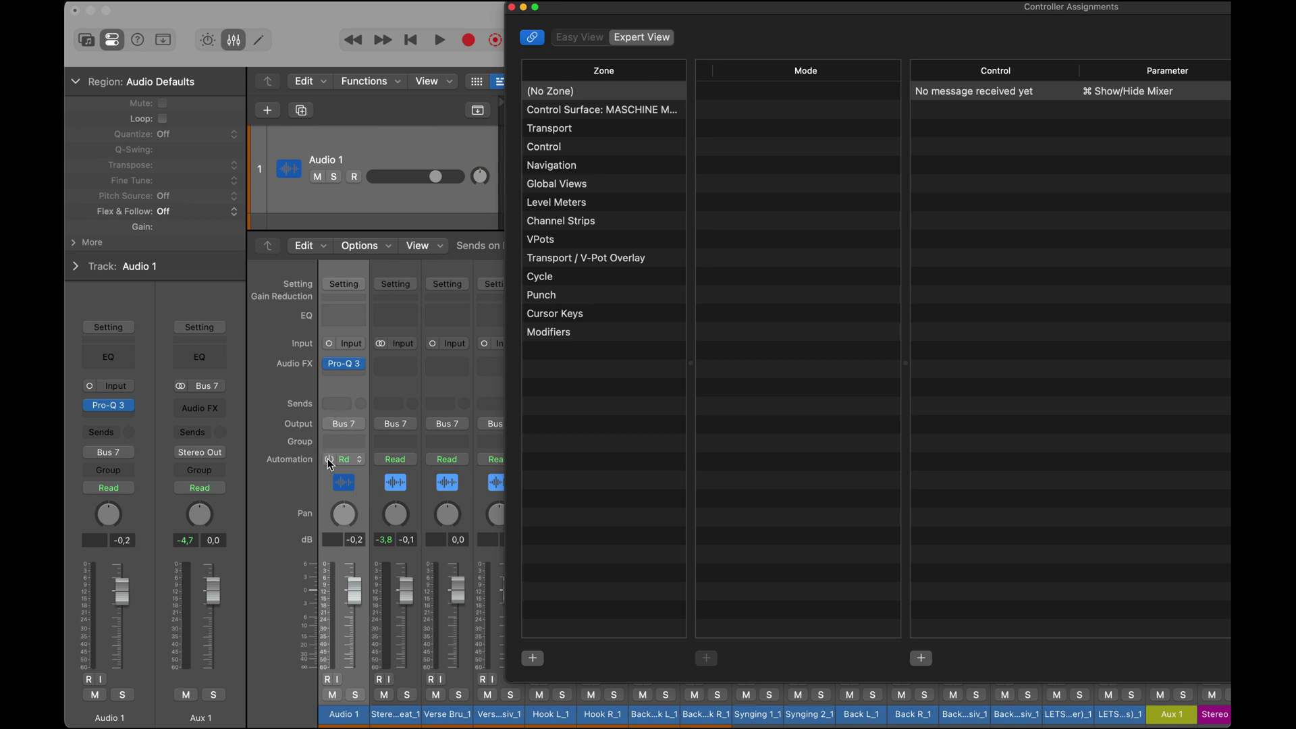
click(330, 345)
click(330, 345)
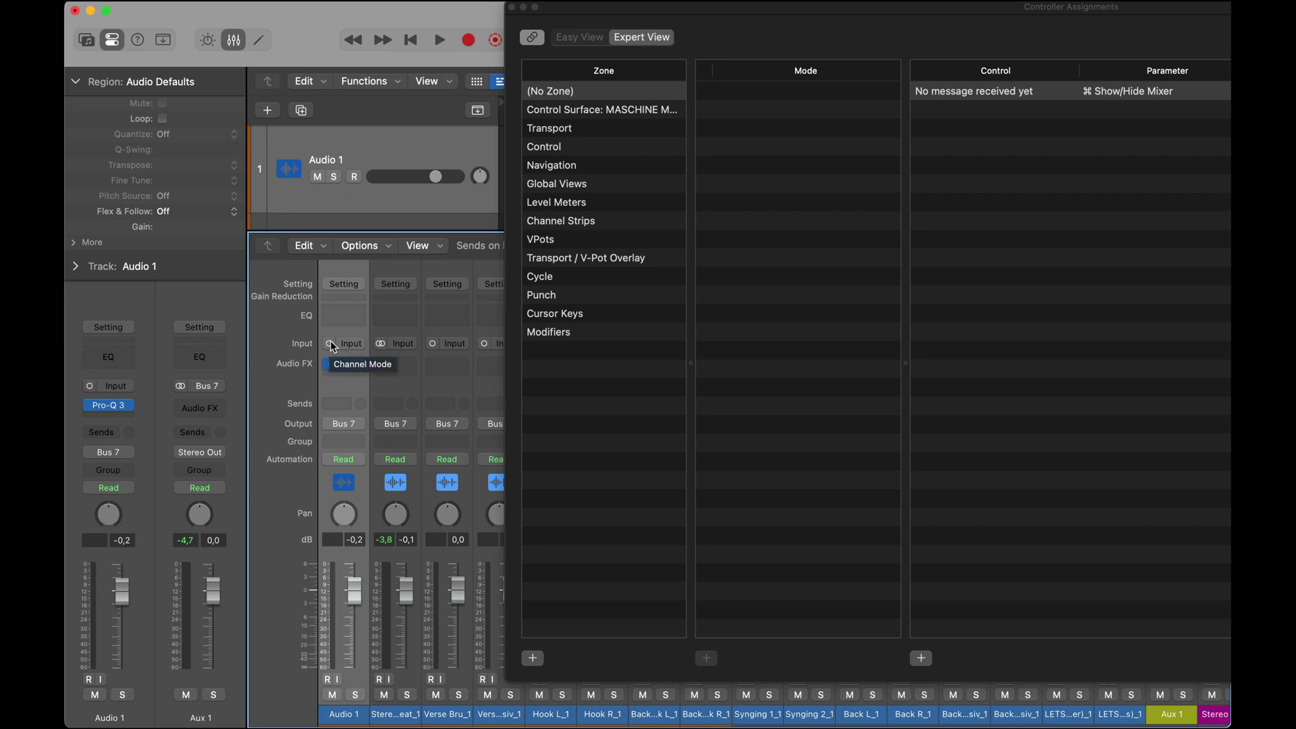
Learn Pro-Q 3's power button on Audio 1 as the Write-button bypass, then close both windows.
click(344, 364)
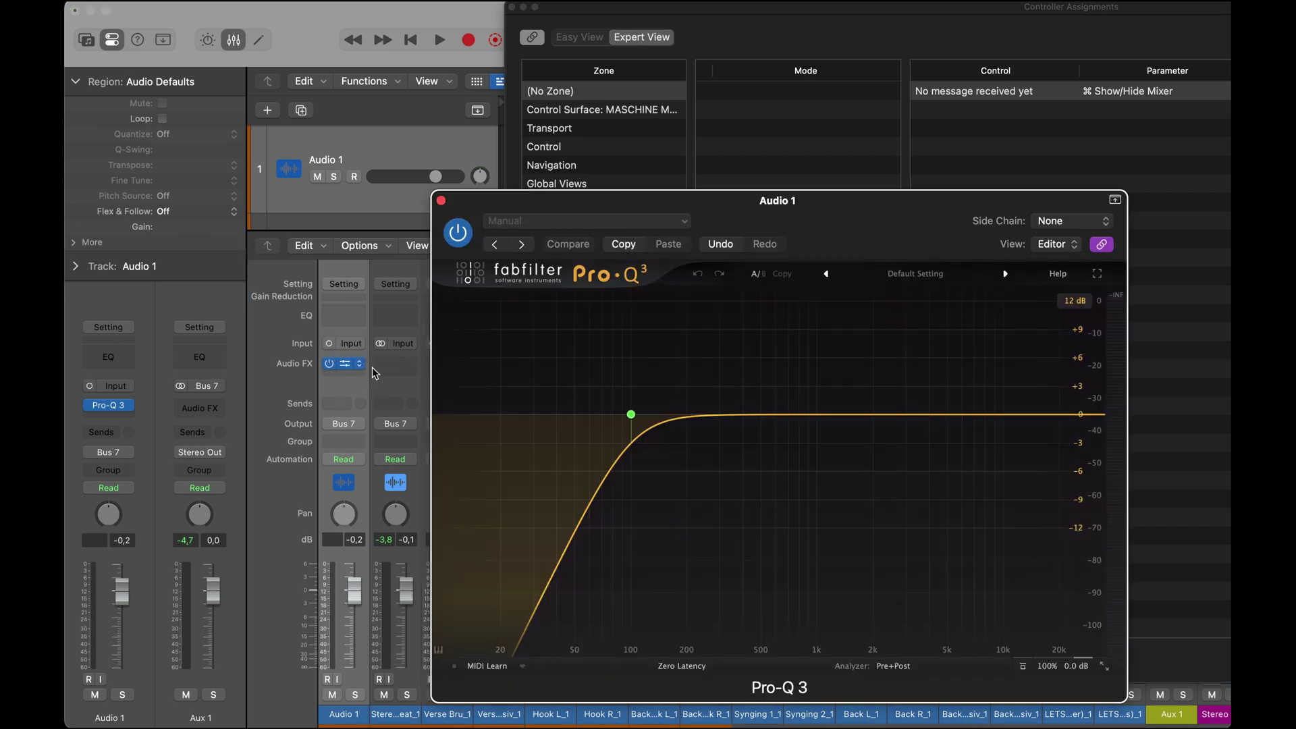
drag(728, 211, 486, 175)
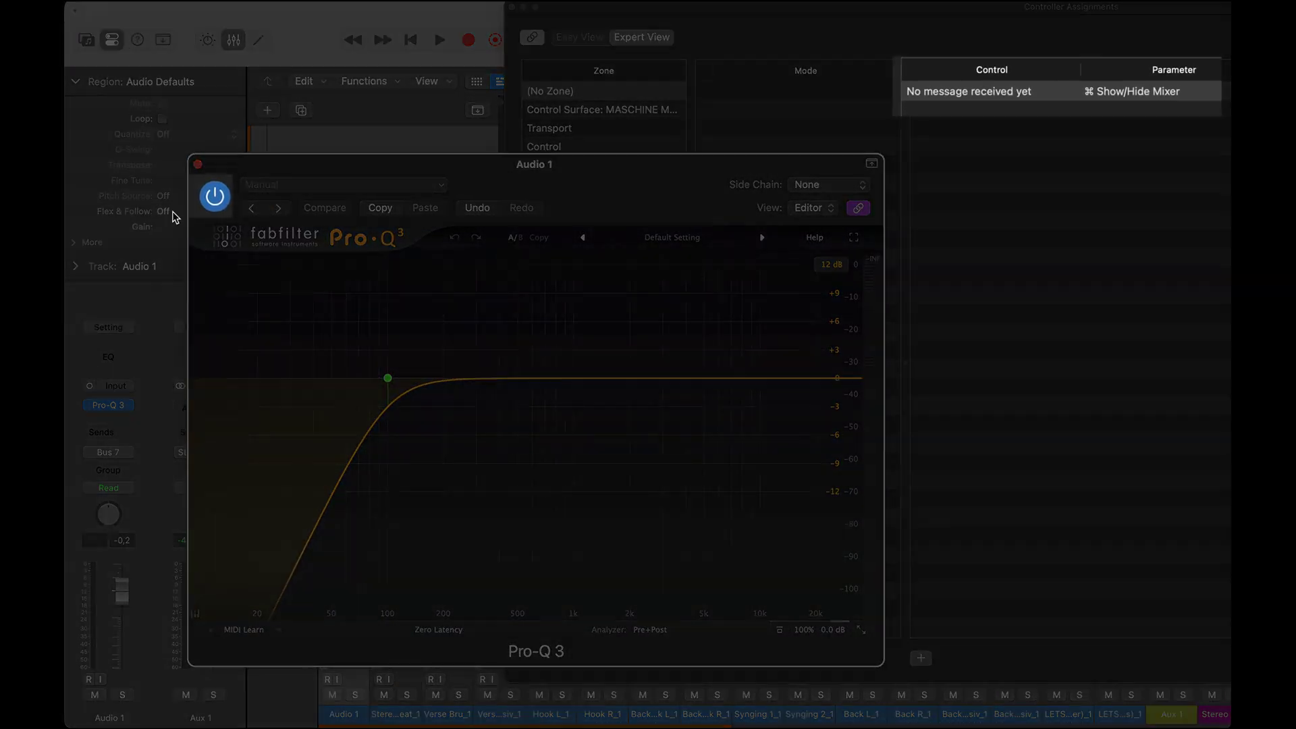
click(213, 197)
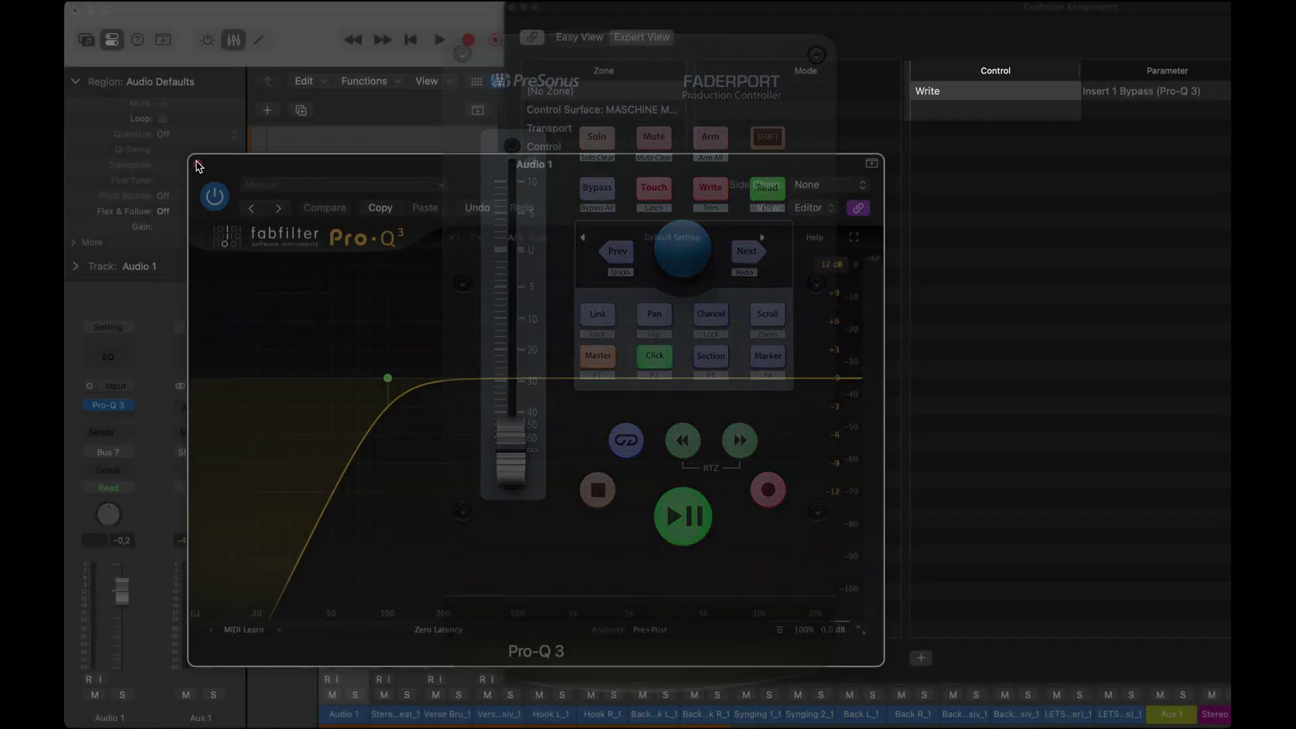
click(196, 164)
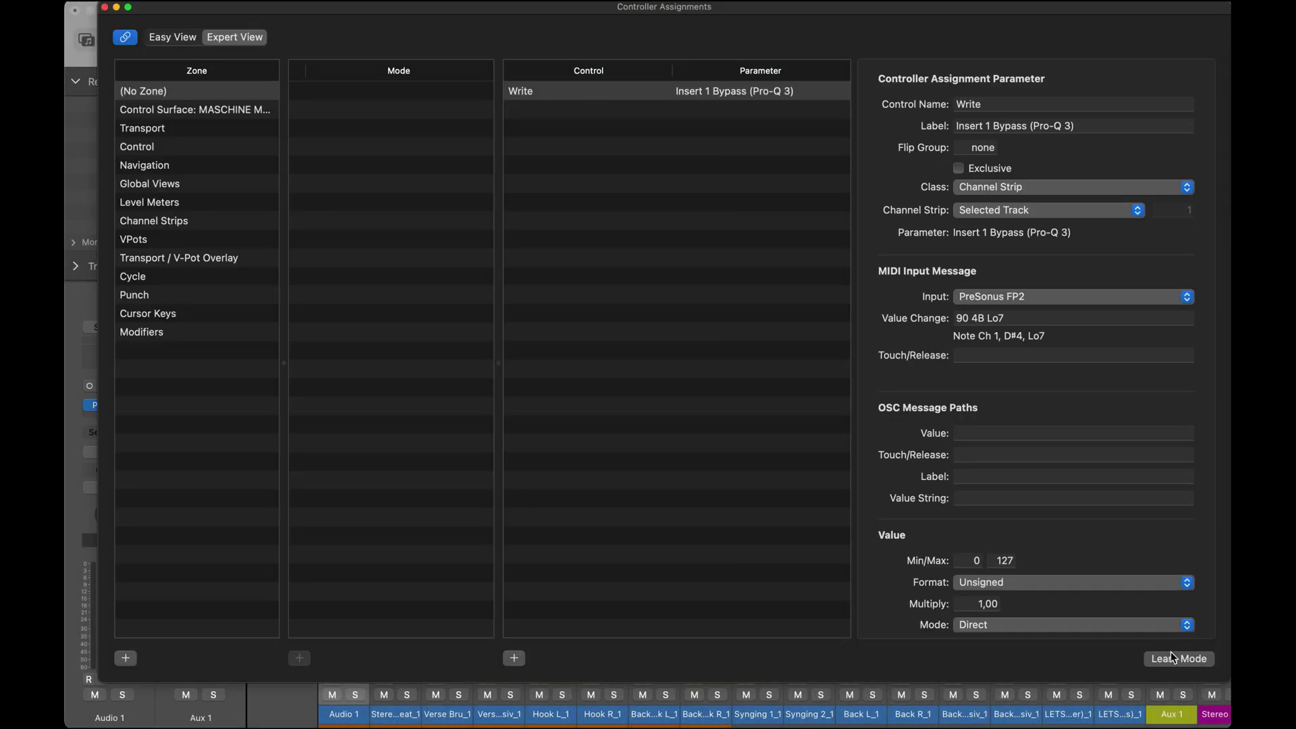
click(106, 8)
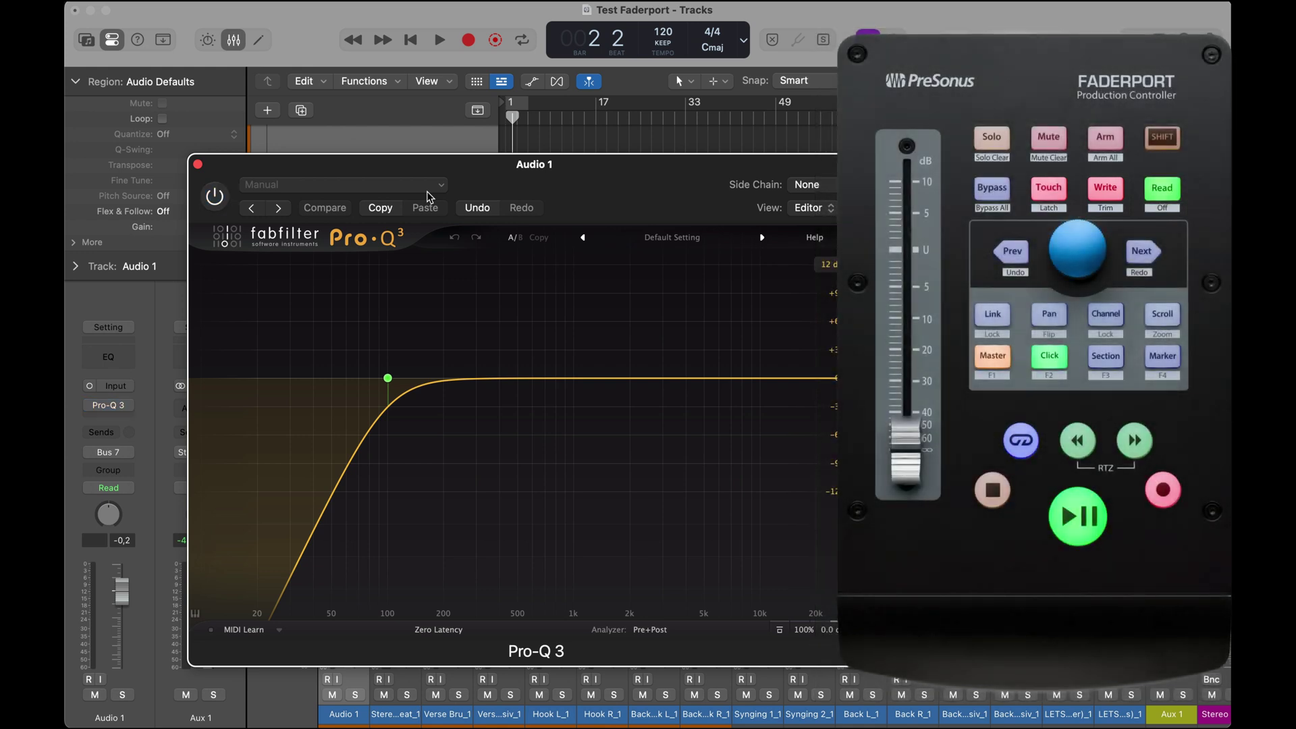
Lower Pro-Q 3's low-cut frequency on Audio 1 to about 63 Hz.
drag(387, 378, 323, 376)
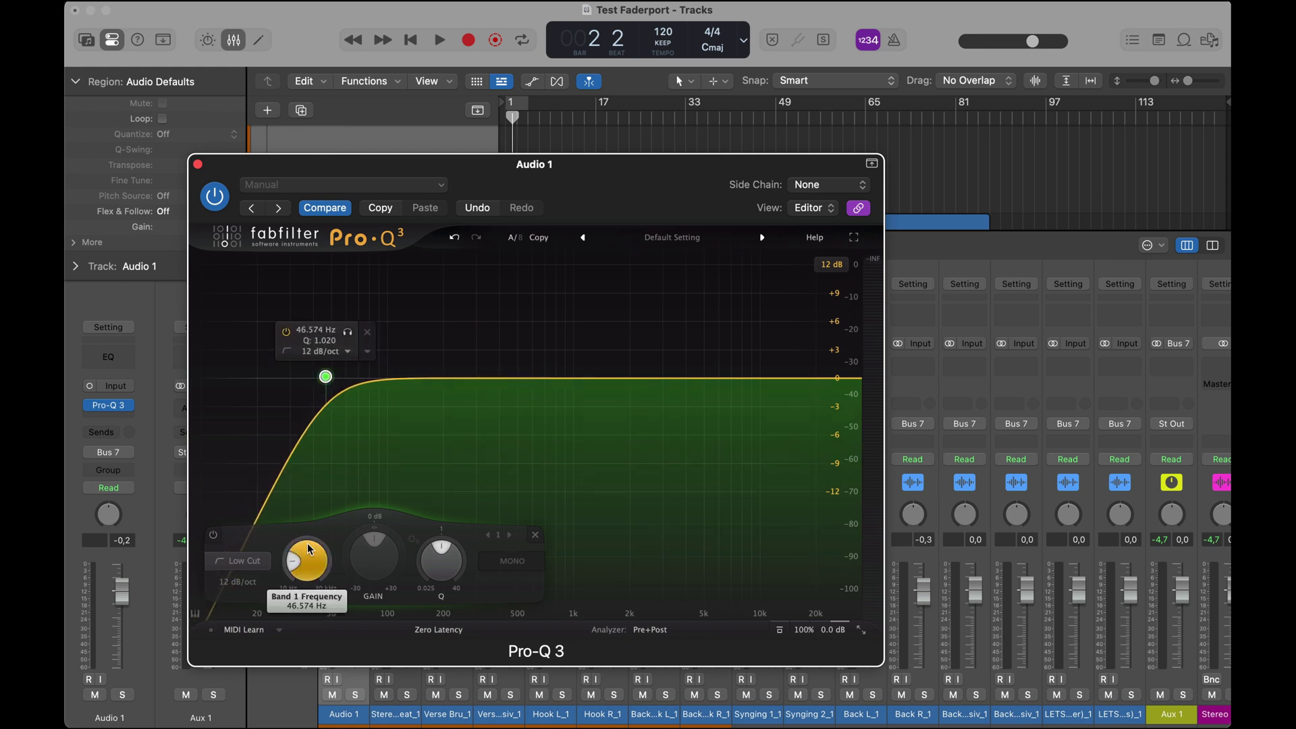
scroll(307, 554, up, 5)
scroll(309, 548, down, 3)
scroll(309, 548, up, 2)
scroll(308, 549, down, 4)
scroll(308, 549, up, 3)
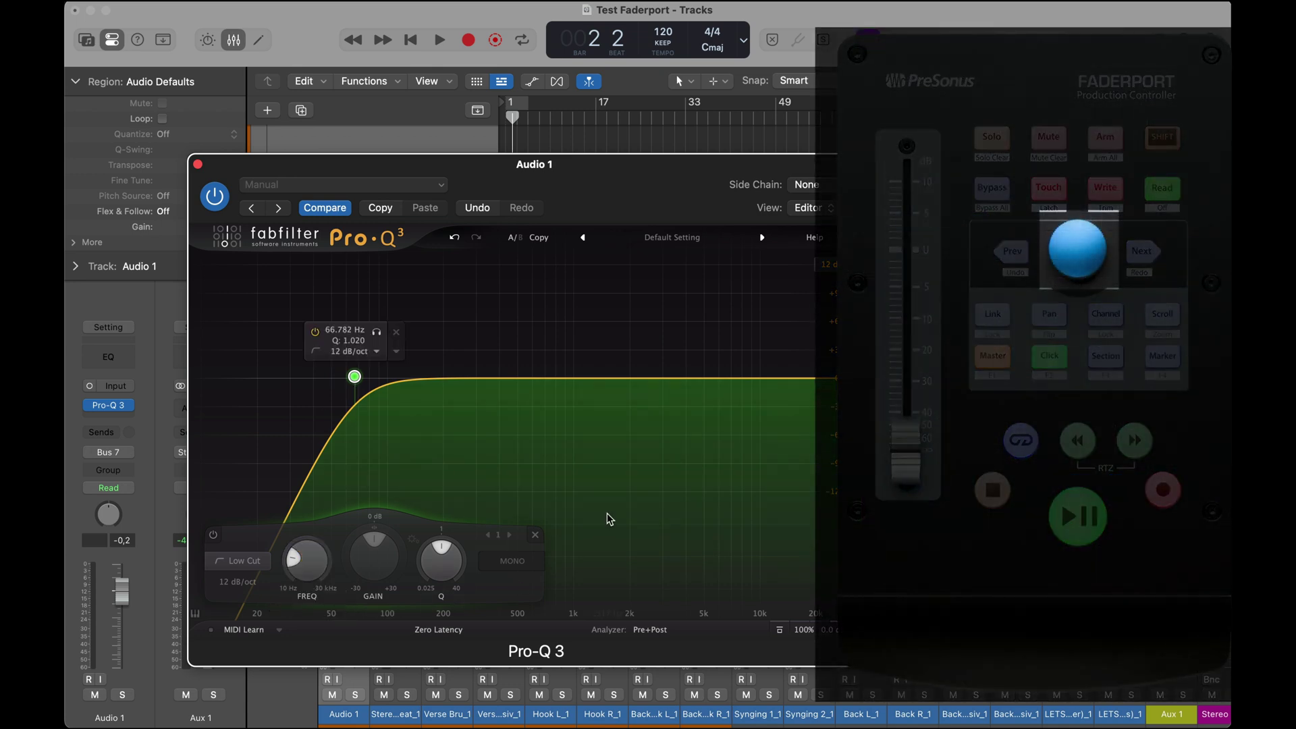
Learn the FaderPort knob as Band 1 Frequency (CC Ch 1, 16), then close Controller Assignments and Pro-Q 3.
key(super+alt+k)
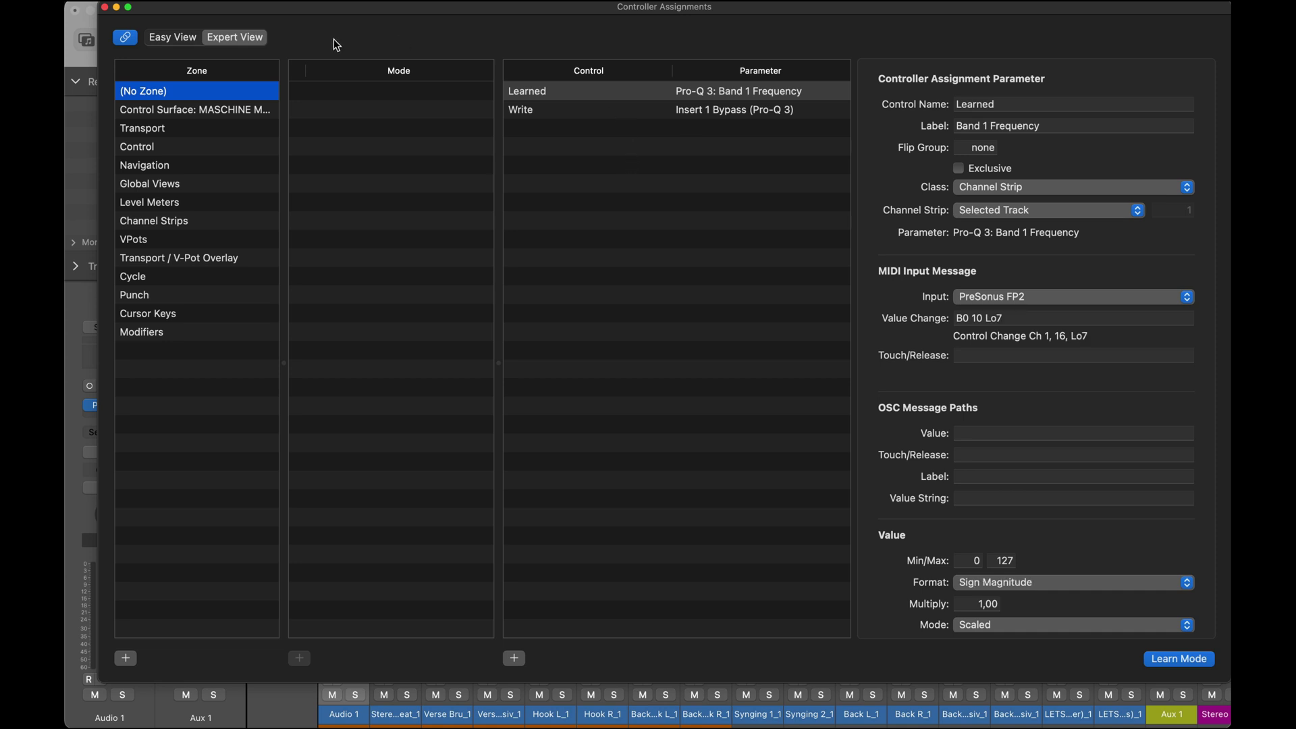
click(105, 7)
drag(659, 165, 548, 133)
key(super+w)
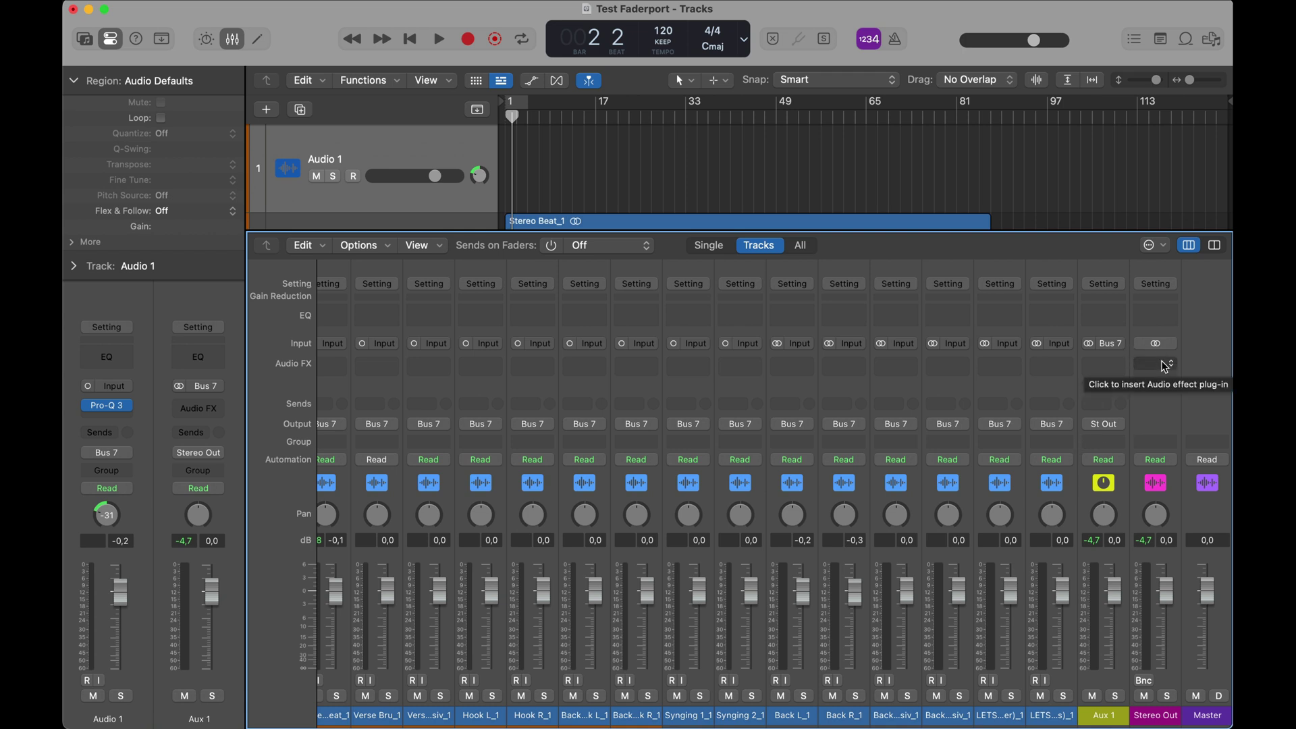
Insert the Gain utility plug-in on Stereo Out.
click(1107, 368)
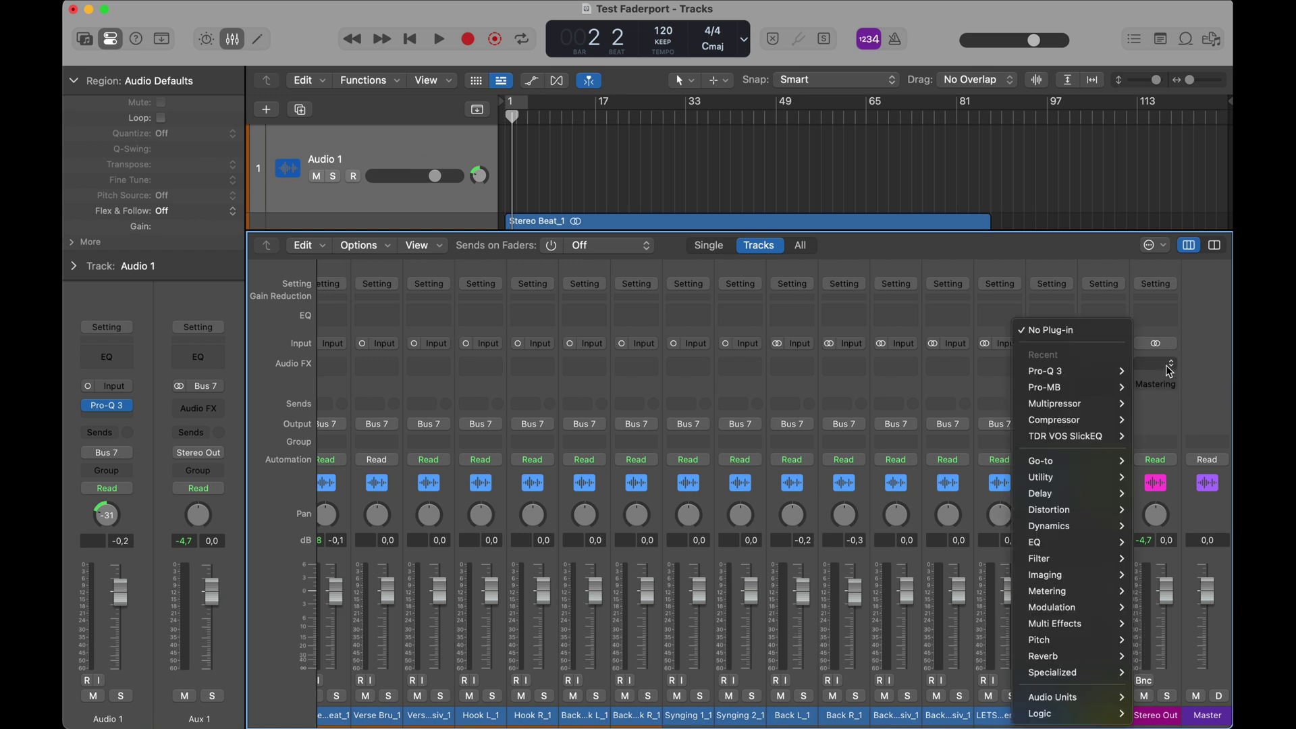
mouse_move(1087, 535)
mouse_move(1070, 483)
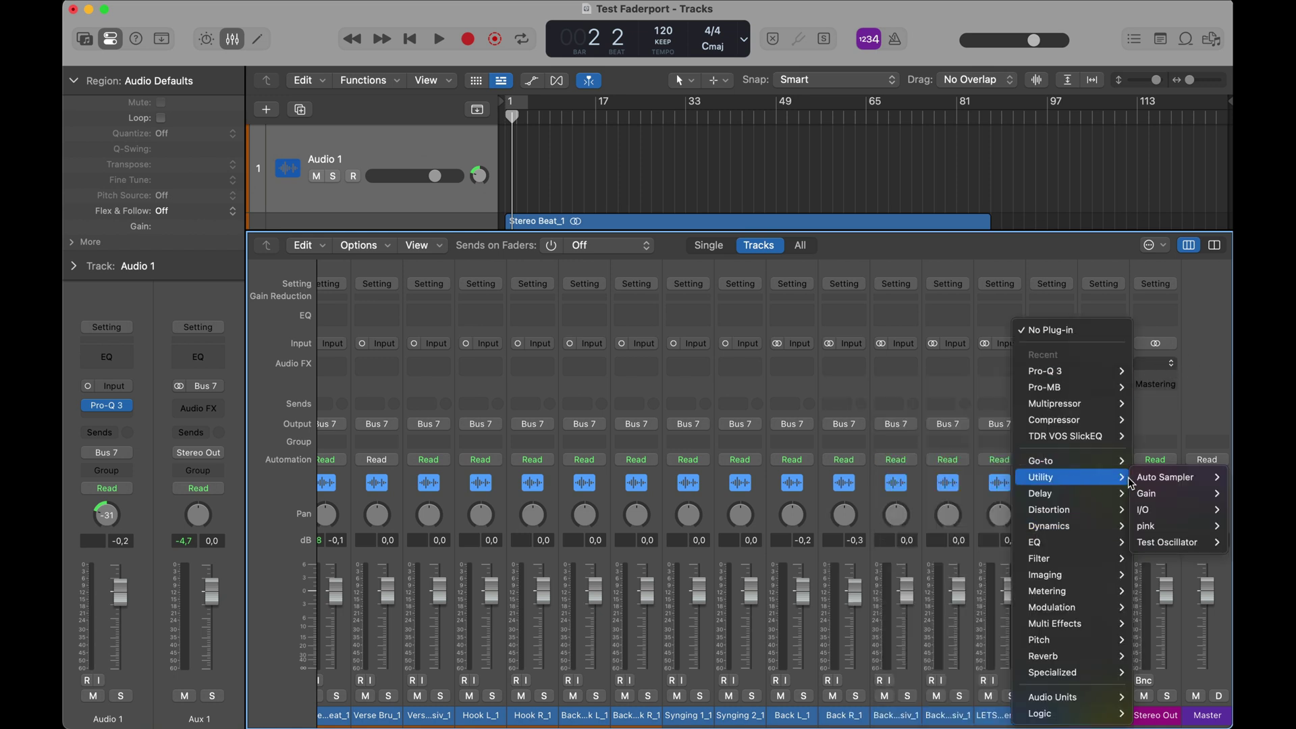
mouse_move(1147, 493)
click(1089, 494)
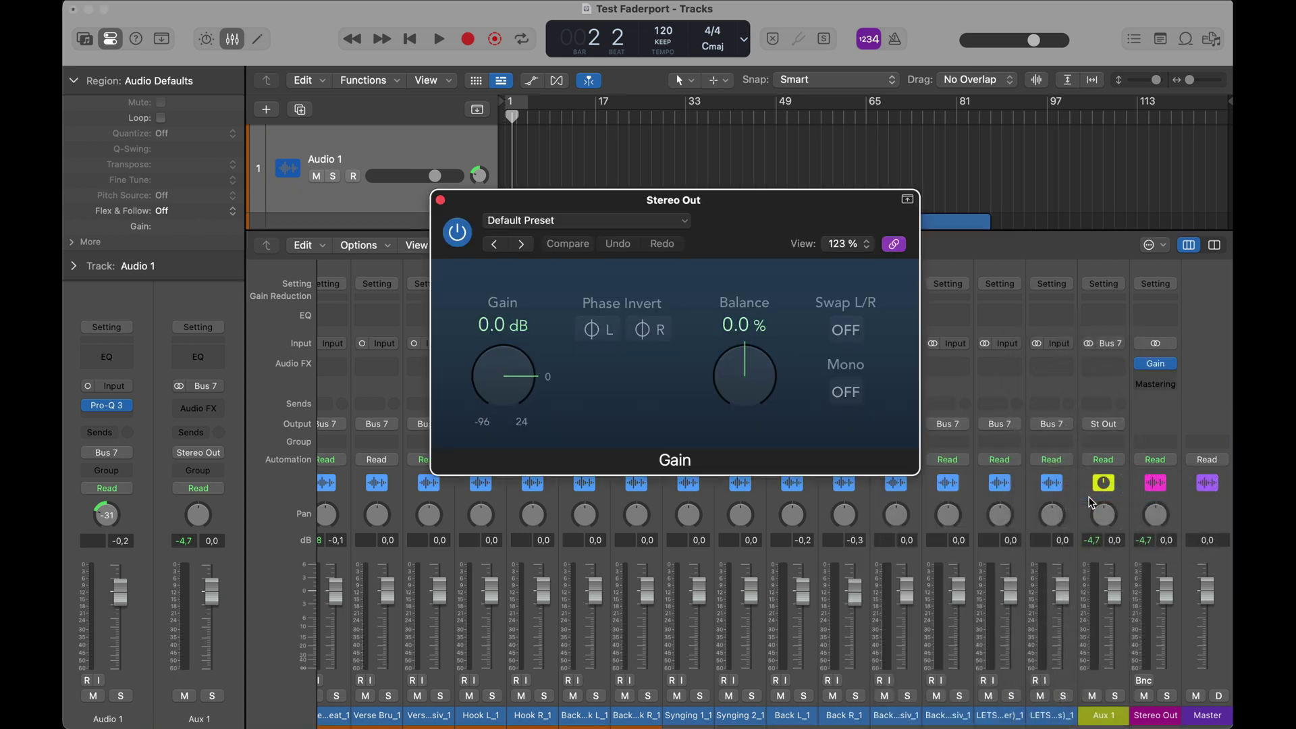
Touch Gain's Mono switch for learning in Controller Assignments, close the plug-in and leave Logic.
click(853, 393)
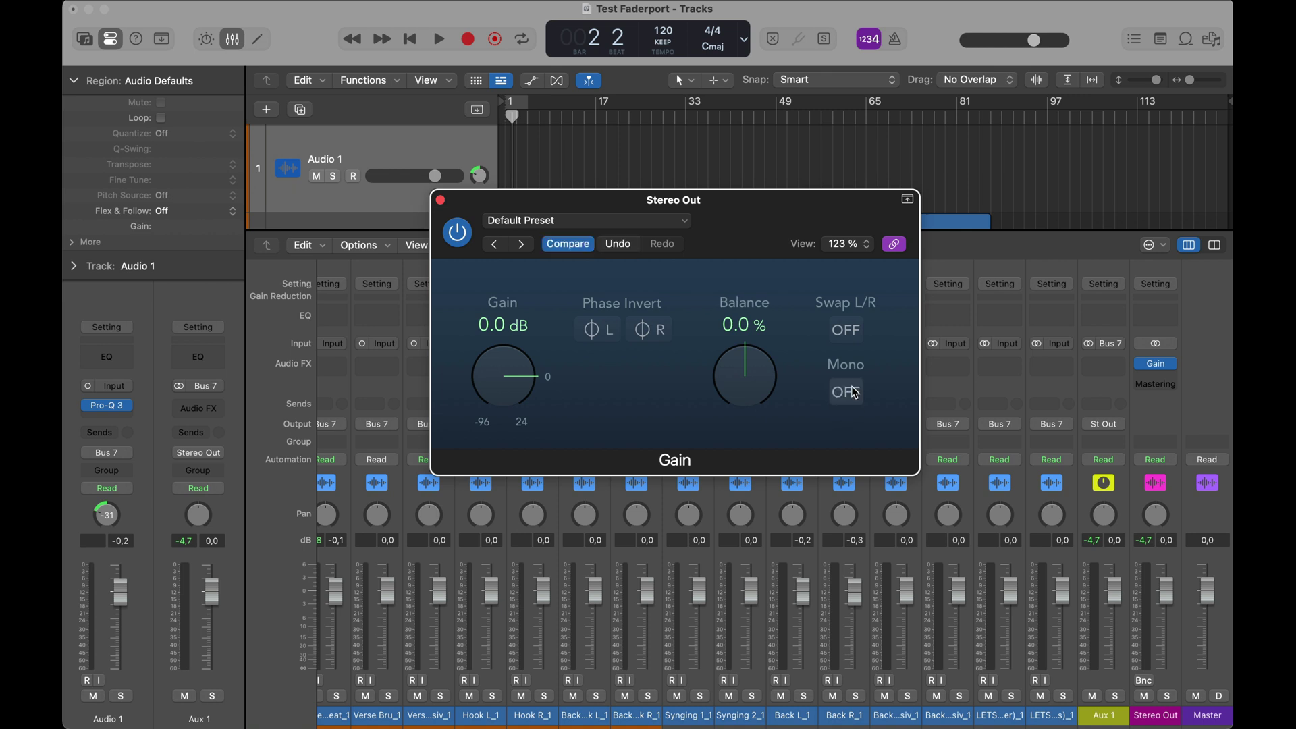
key(super+l)
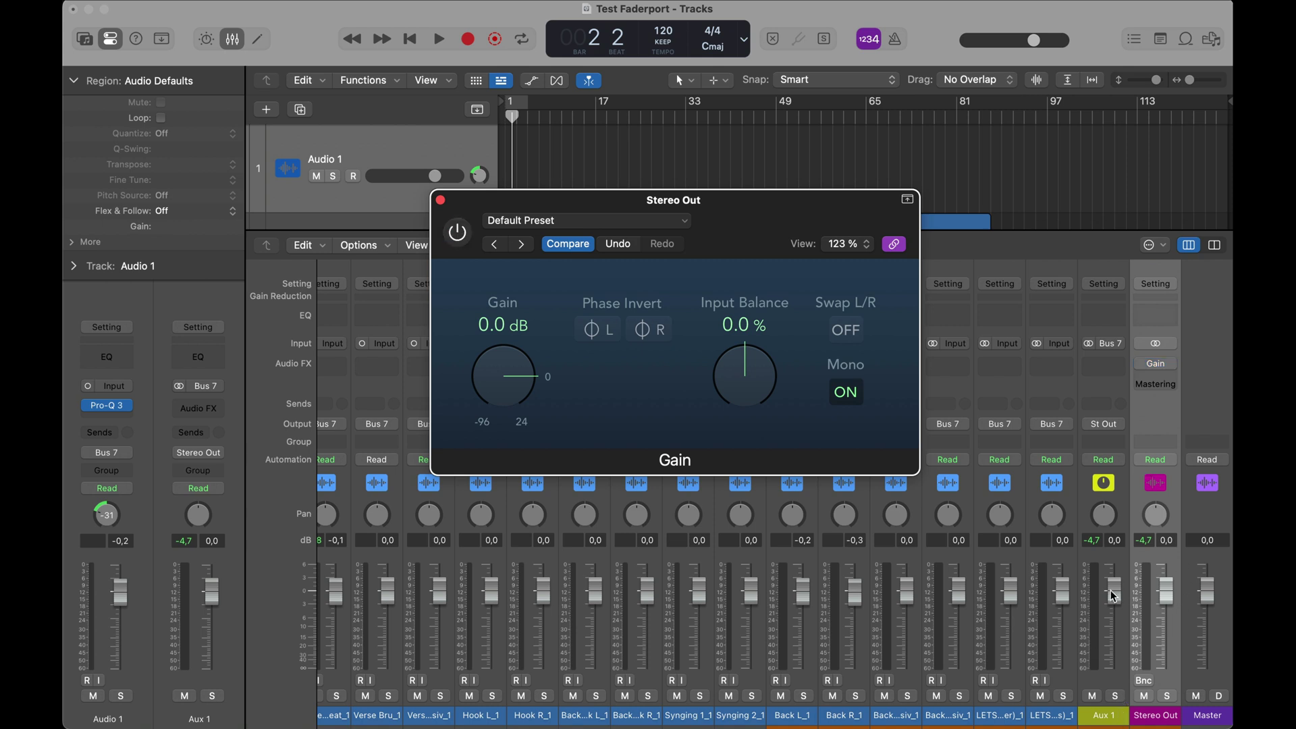
key(super+w)
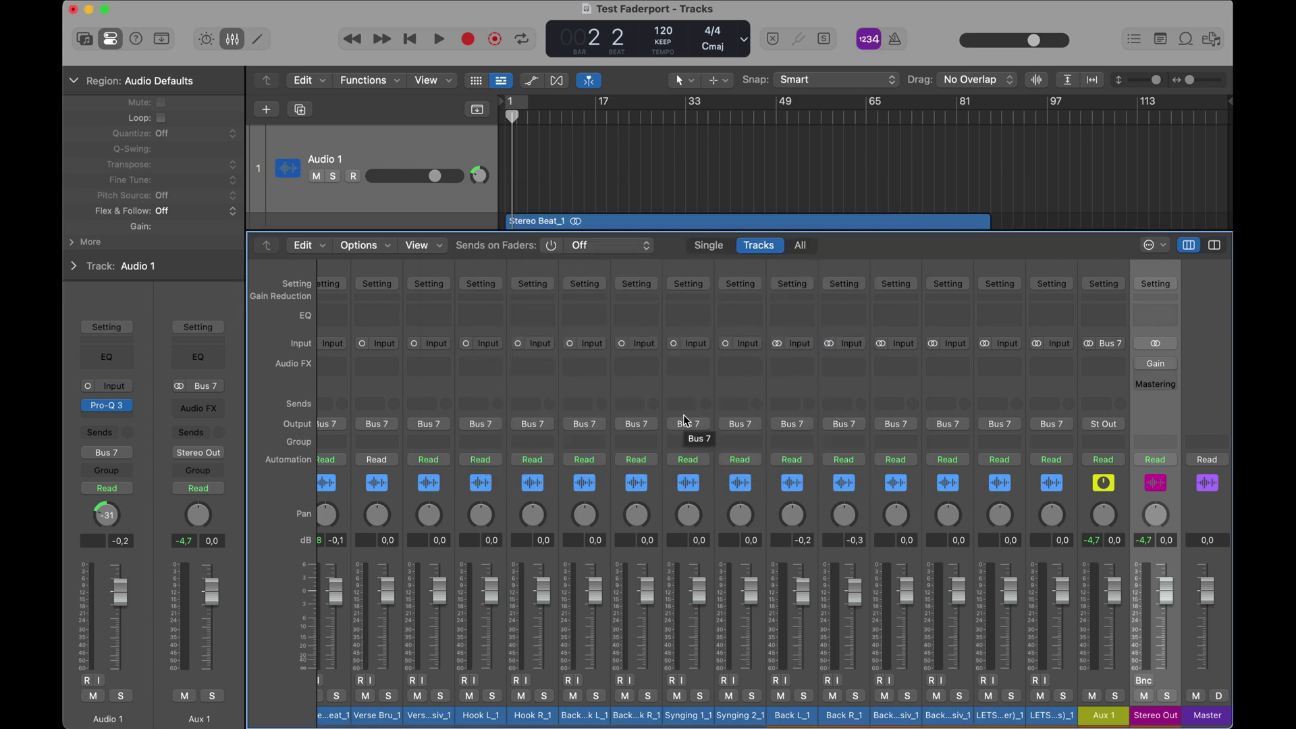
key(super+Tab)
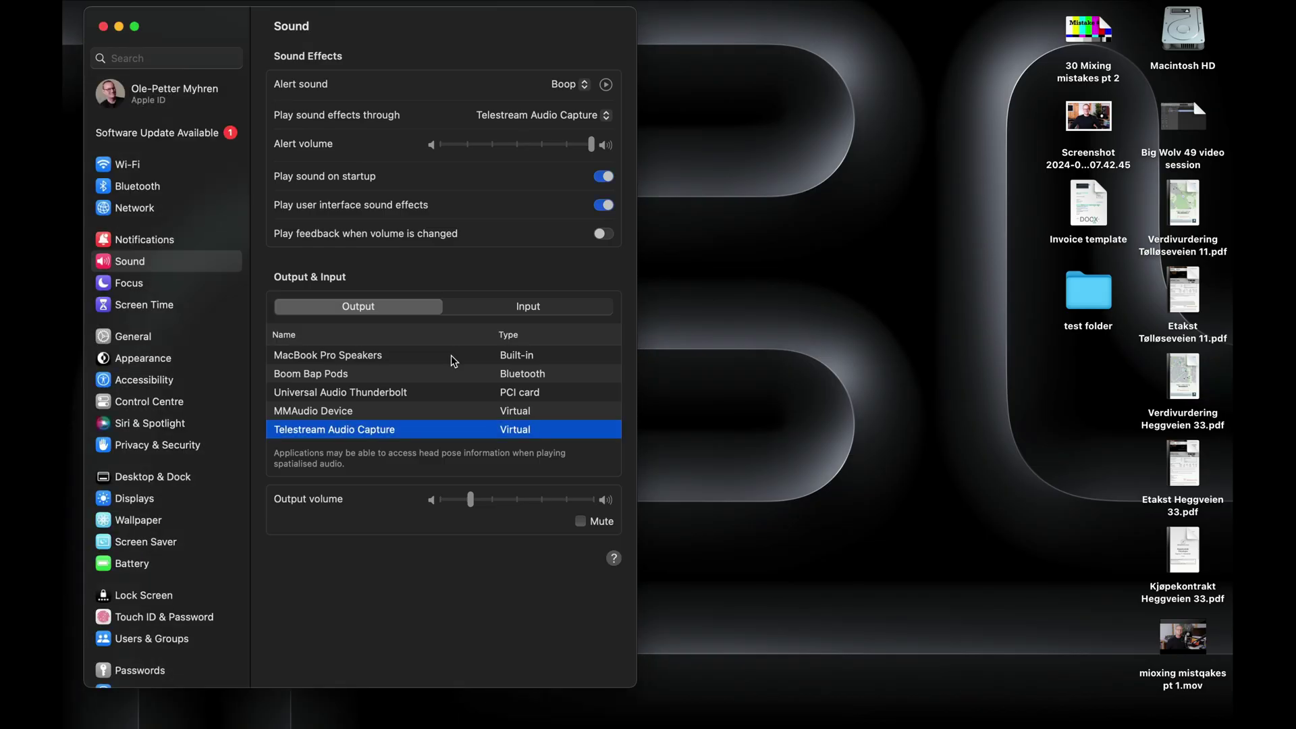
Quit the sound settings, relaunch Logic with the Test Faderport project and check Pro-Q 3 on Audio 1.
key(super+q)
click(347, 706)
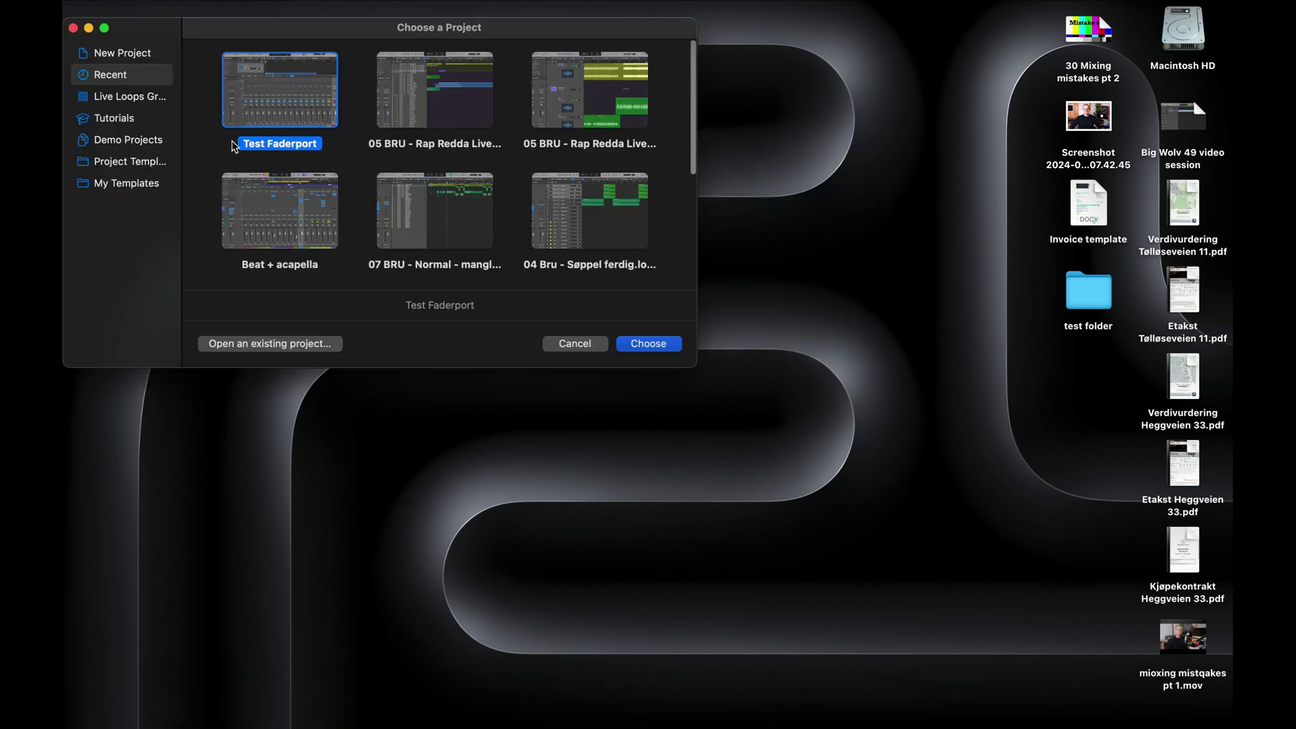
double_click(276, 85)
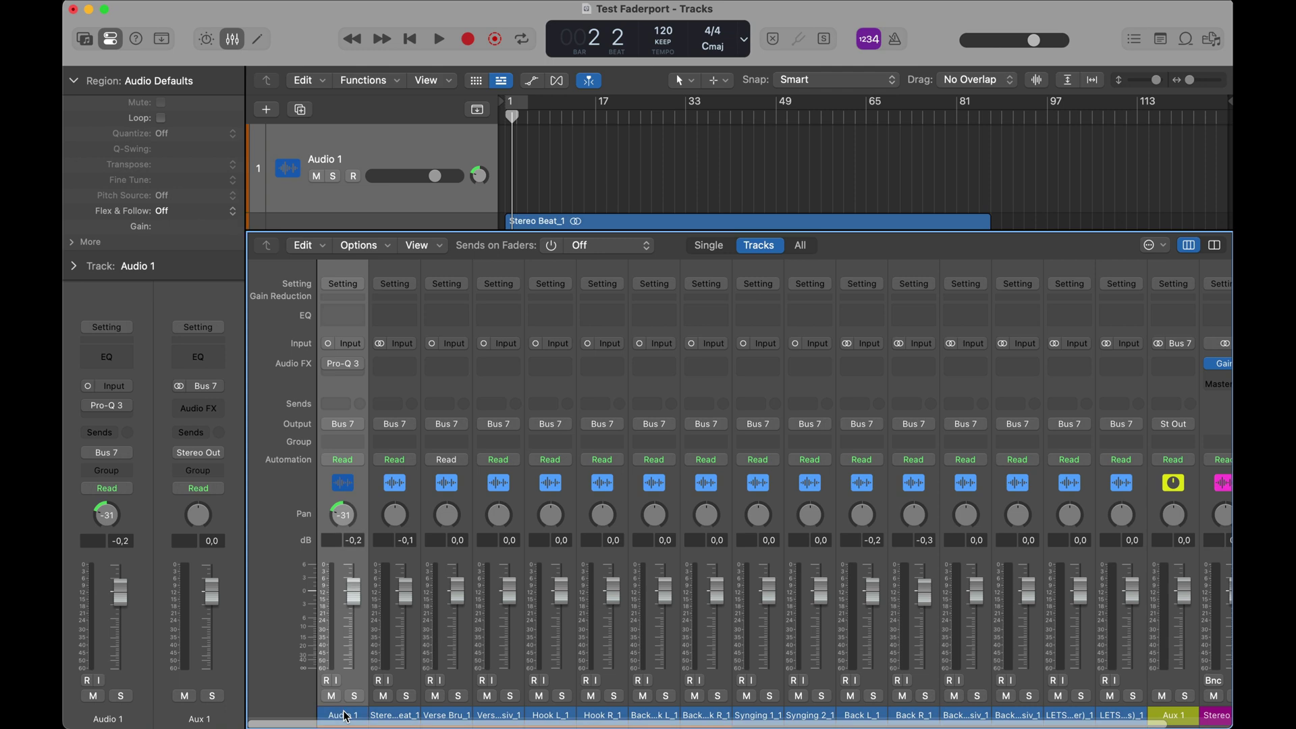
click(342, 363)
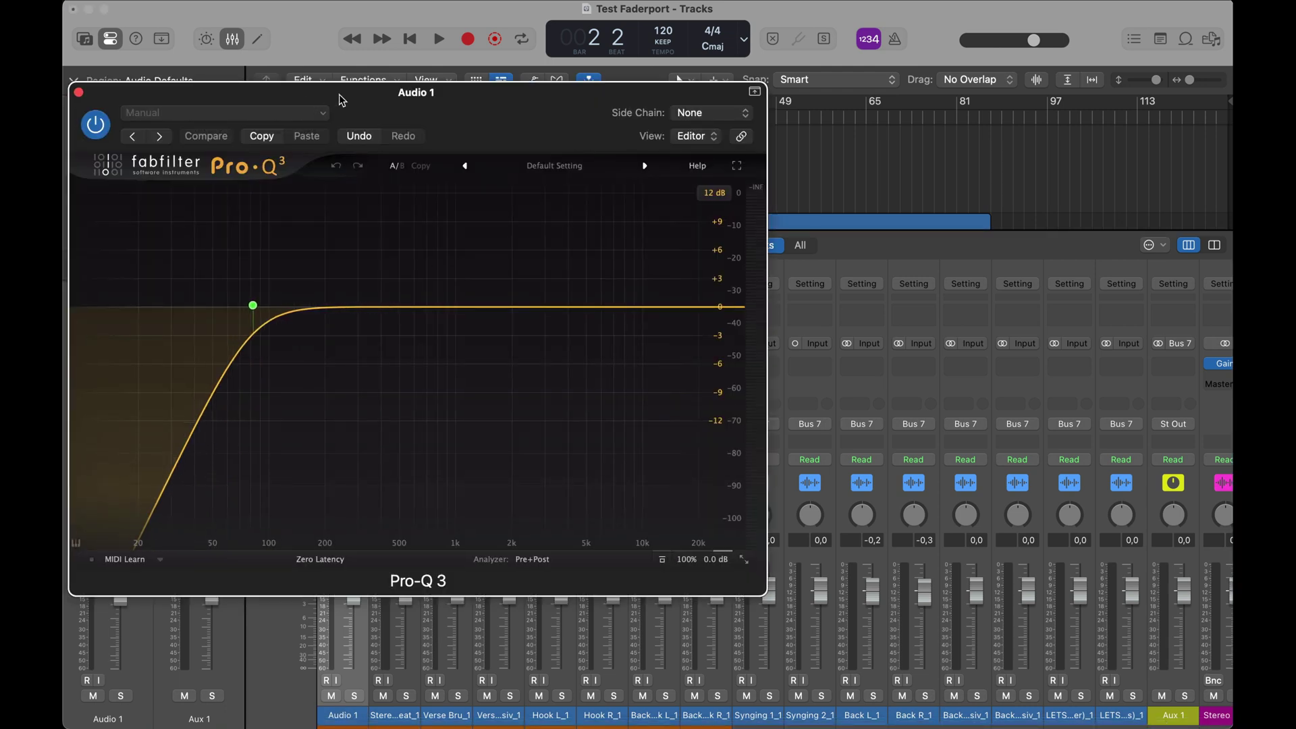
key(super+w)
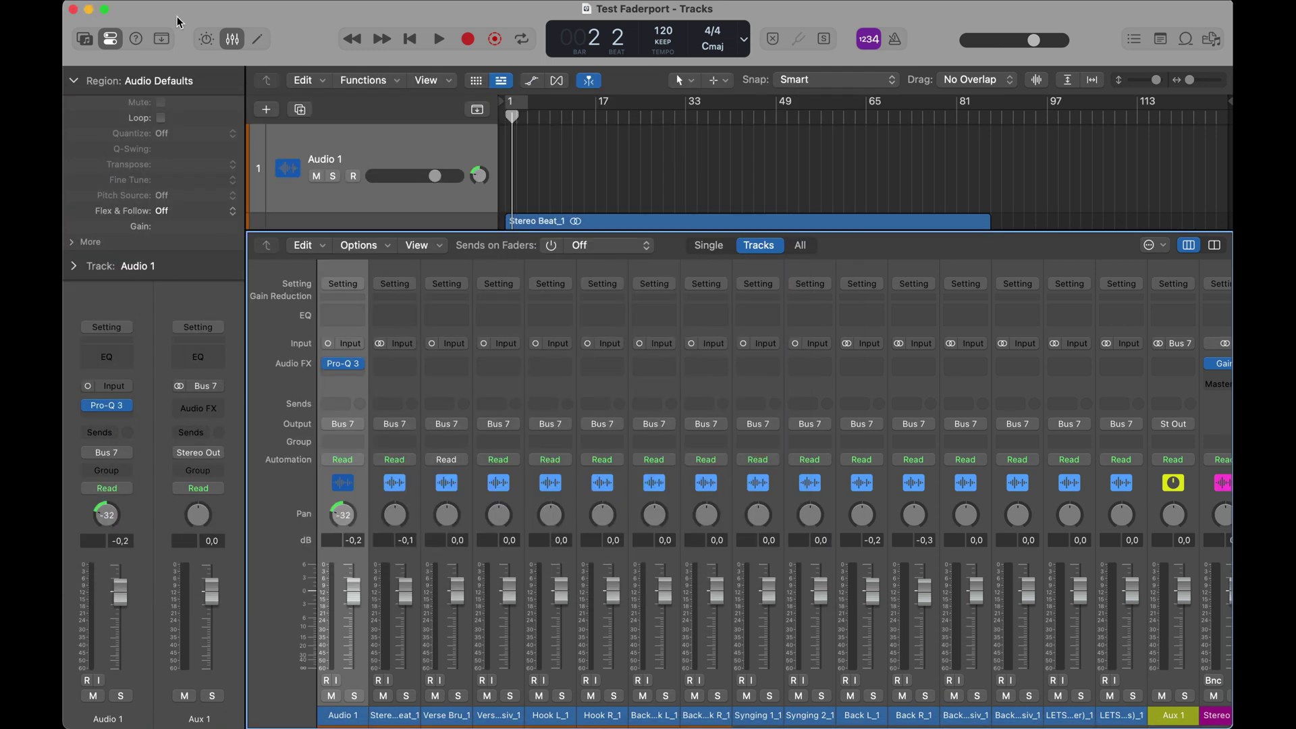
Load the 05 BRU - Rap Redda Livet Mitt Ferdig v2 project and select the Verse Massiv strip.
key(super+h)
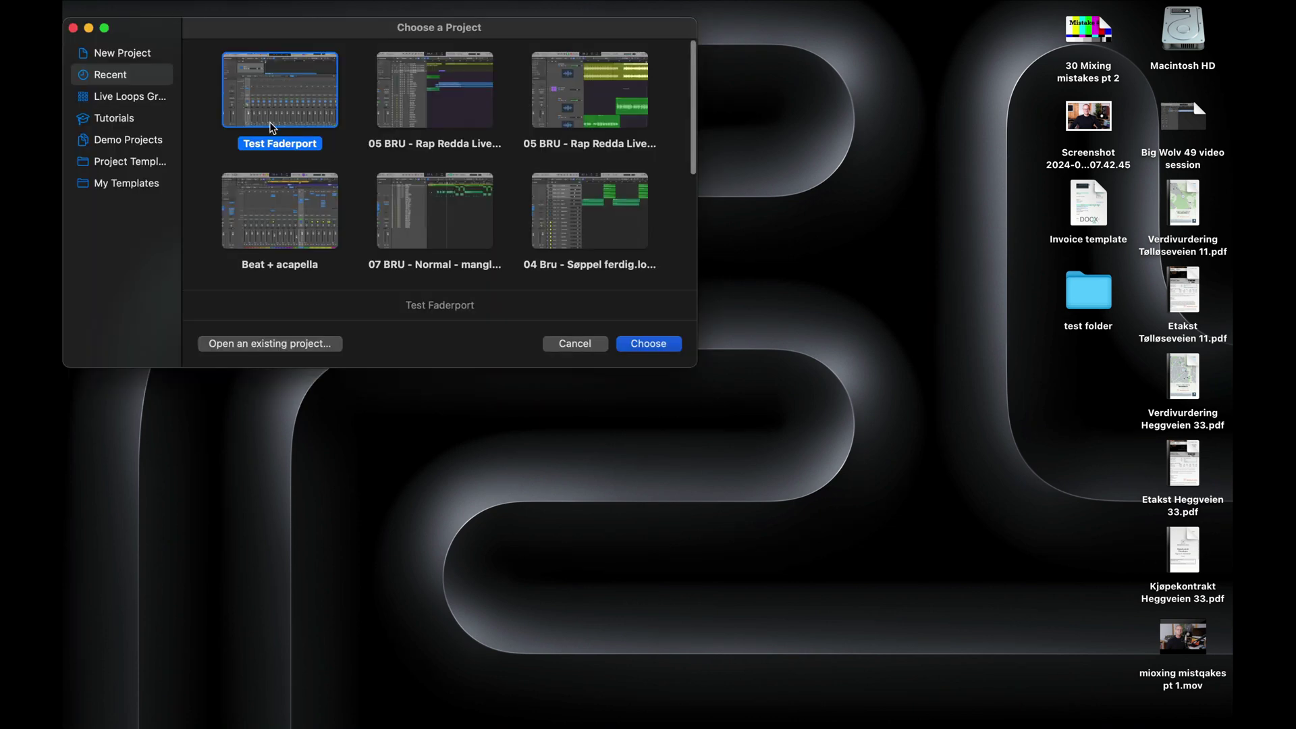
double_click(274, 129)
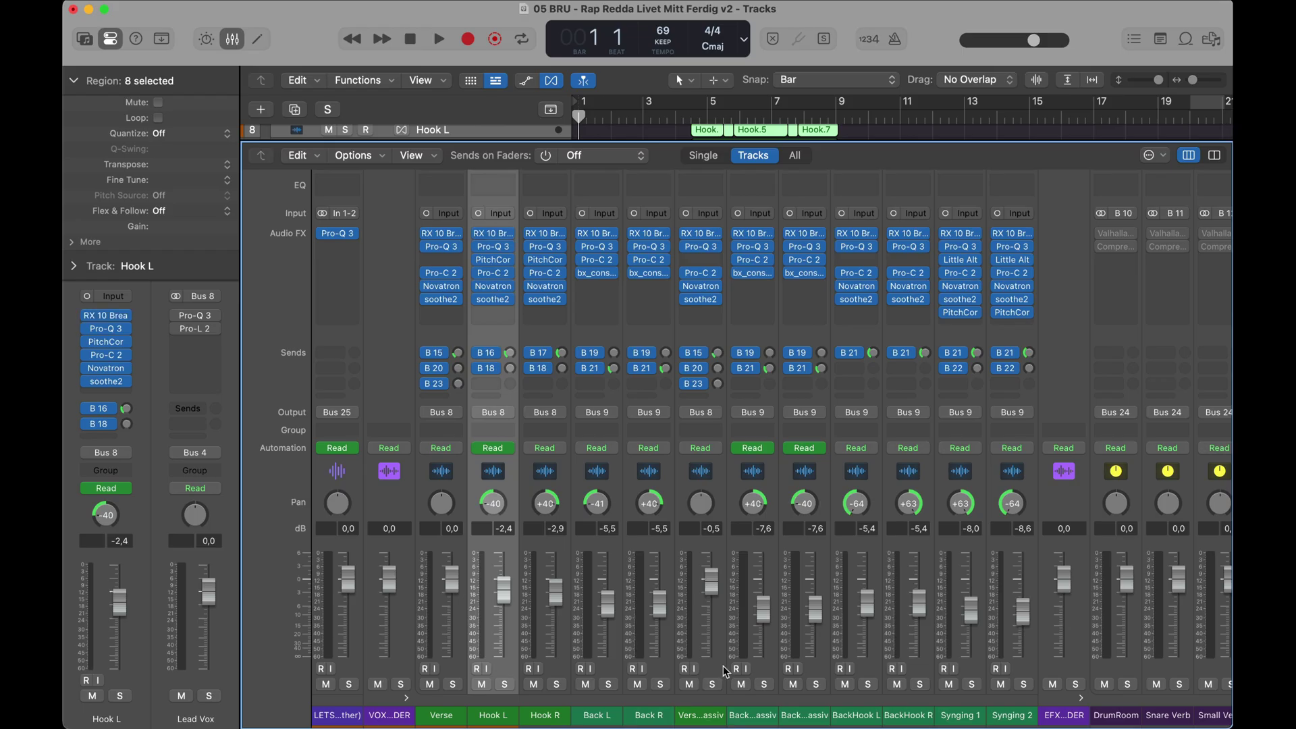
click(712, 667)
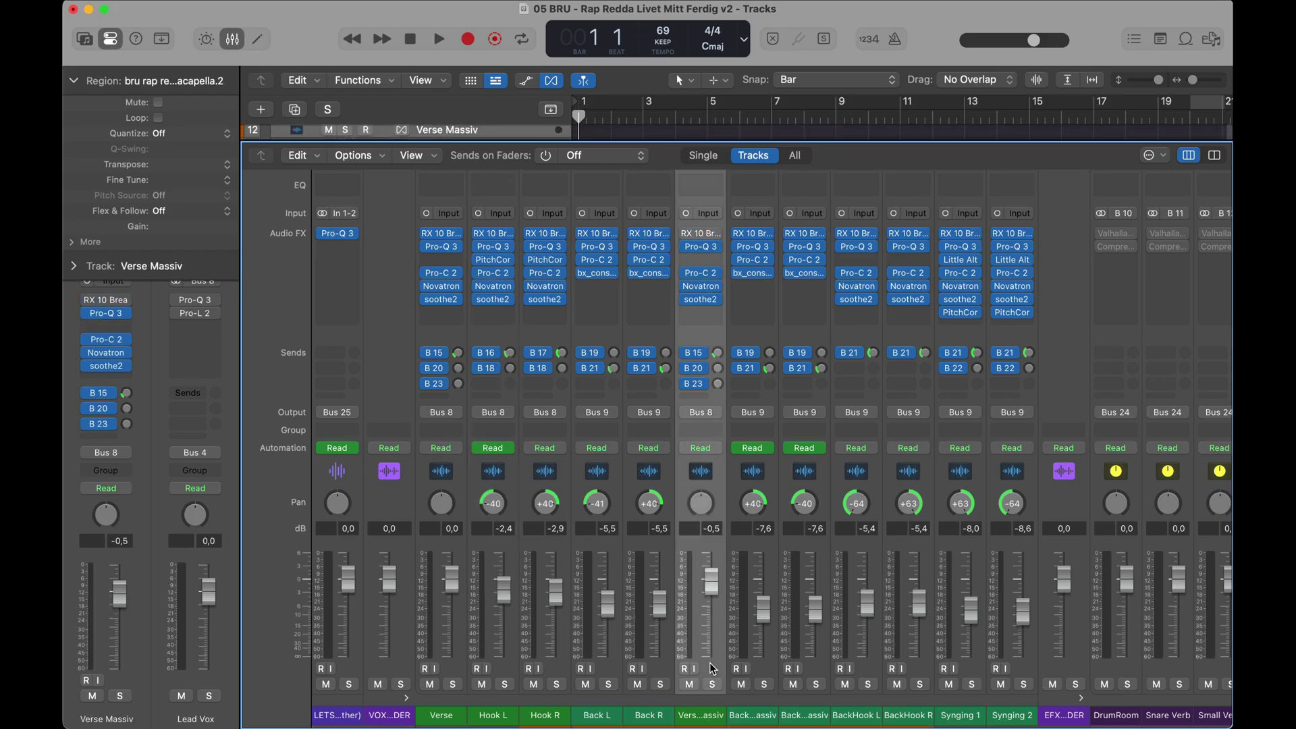
Select the BackHook L, then Synging 2 channel strips, and scroll the mixer right.
click(861, 669)
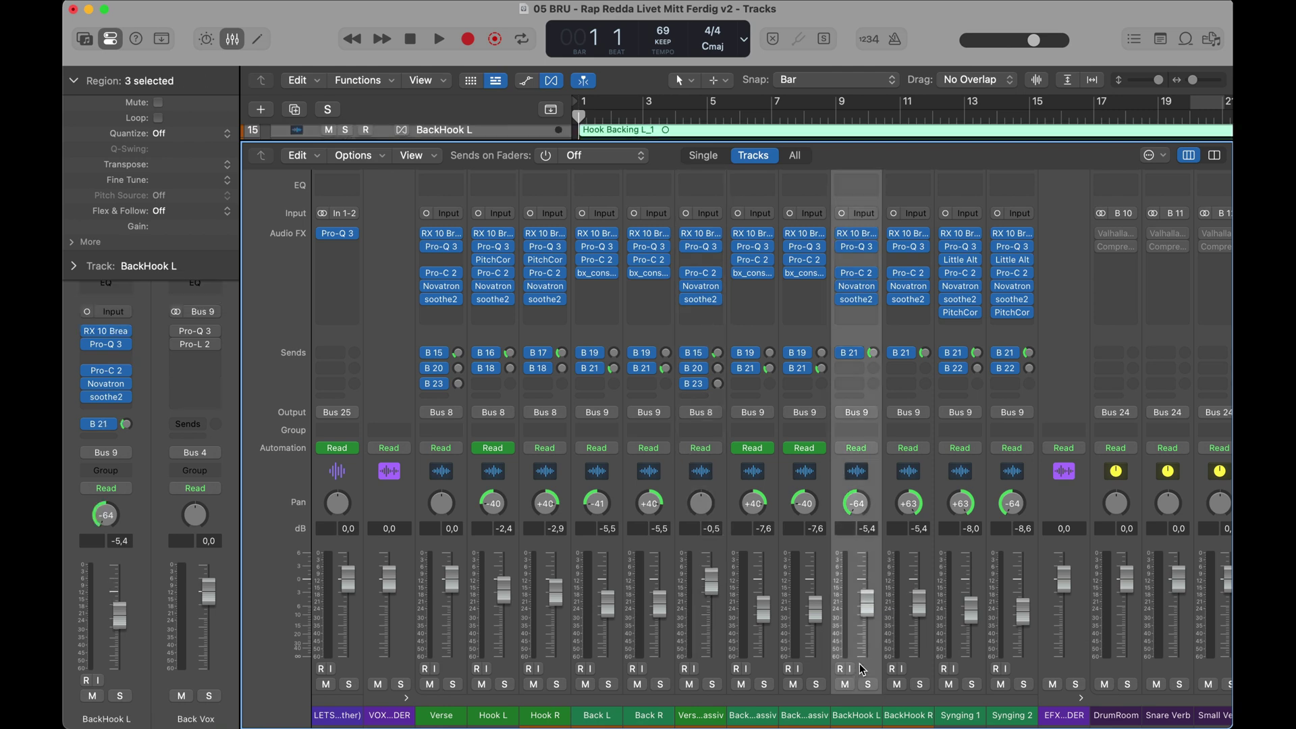
click(1021, 660)
scroll(1022, 658, right, 15)
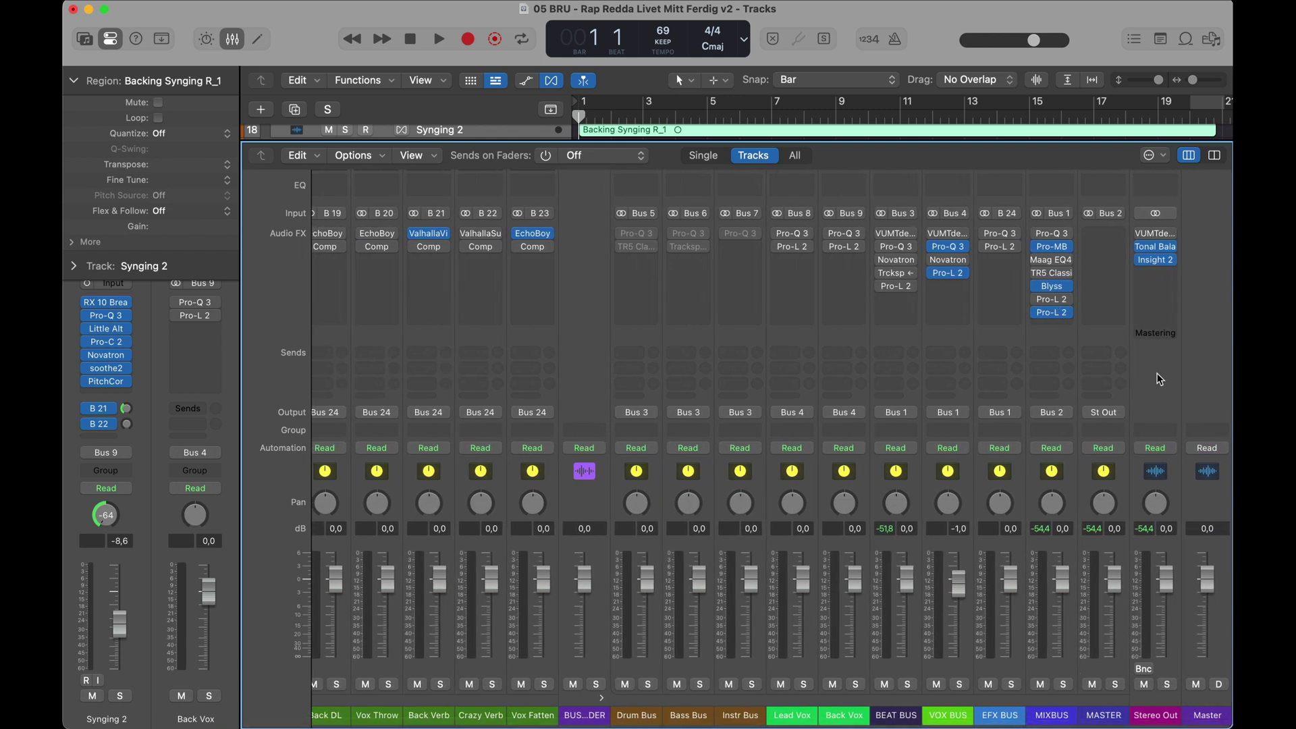
Insert a Gain plug-in in Stereo Out's empty insert slot.
click(1165, 273)
click(1165, 275)
click(1165, 277)
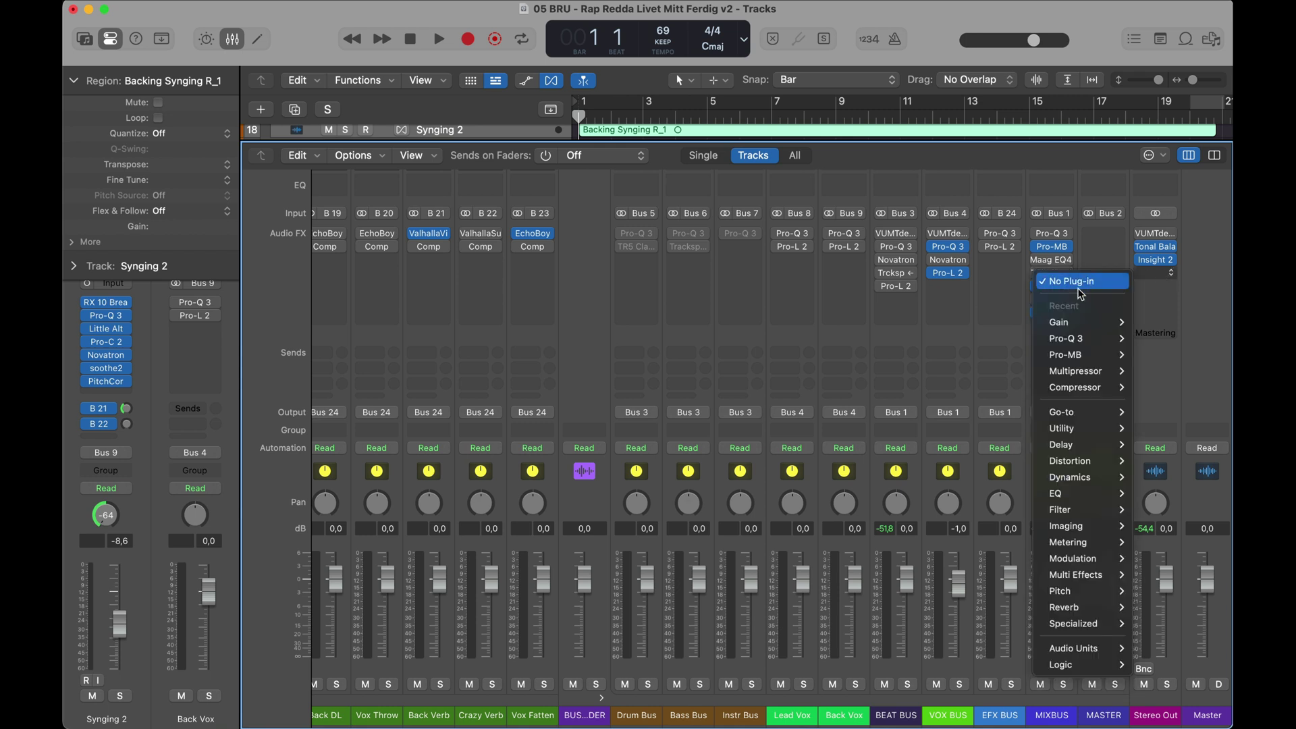
mouse_move(1087, 322)
click(1145, 328)
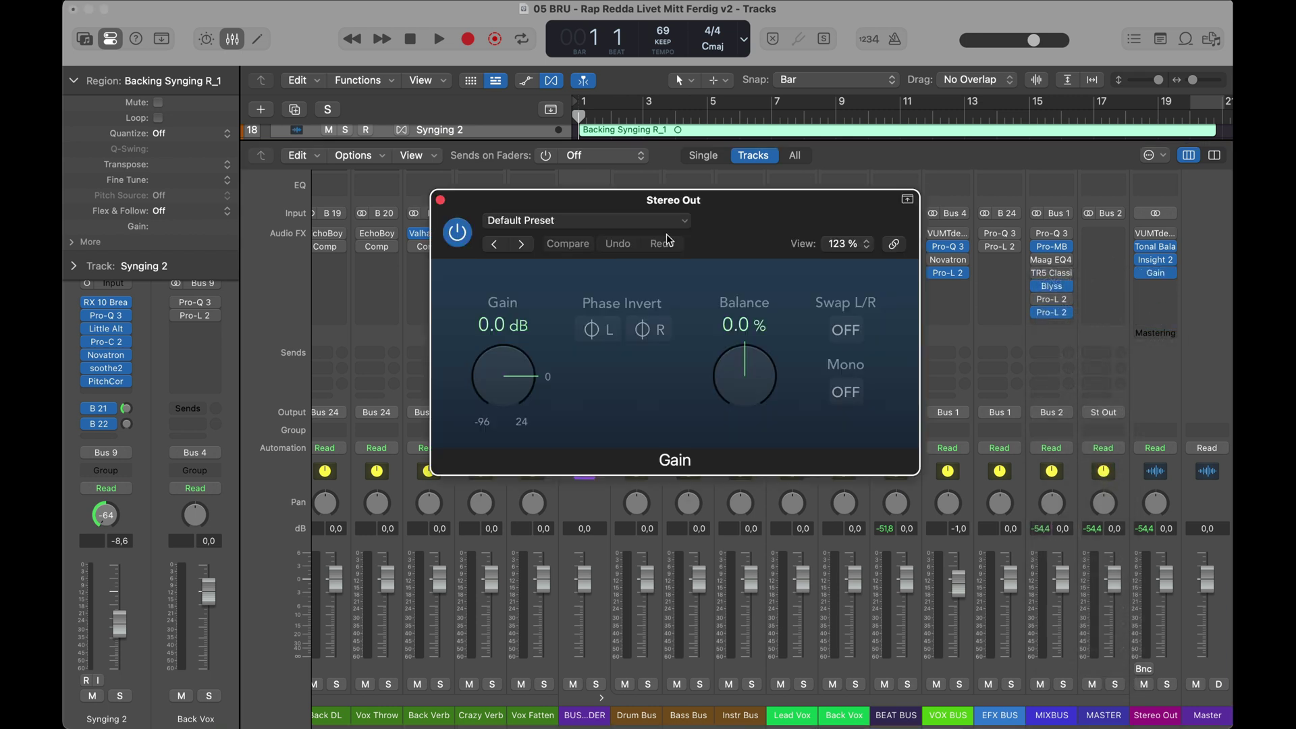
Flick the Gain plug-in's Mono switch off and on so the FaderPort Trim button learns it.
click(829, 411)
click(834, 415)
double_click(840, 405)
click(836, 409)
double_click(836, 413)
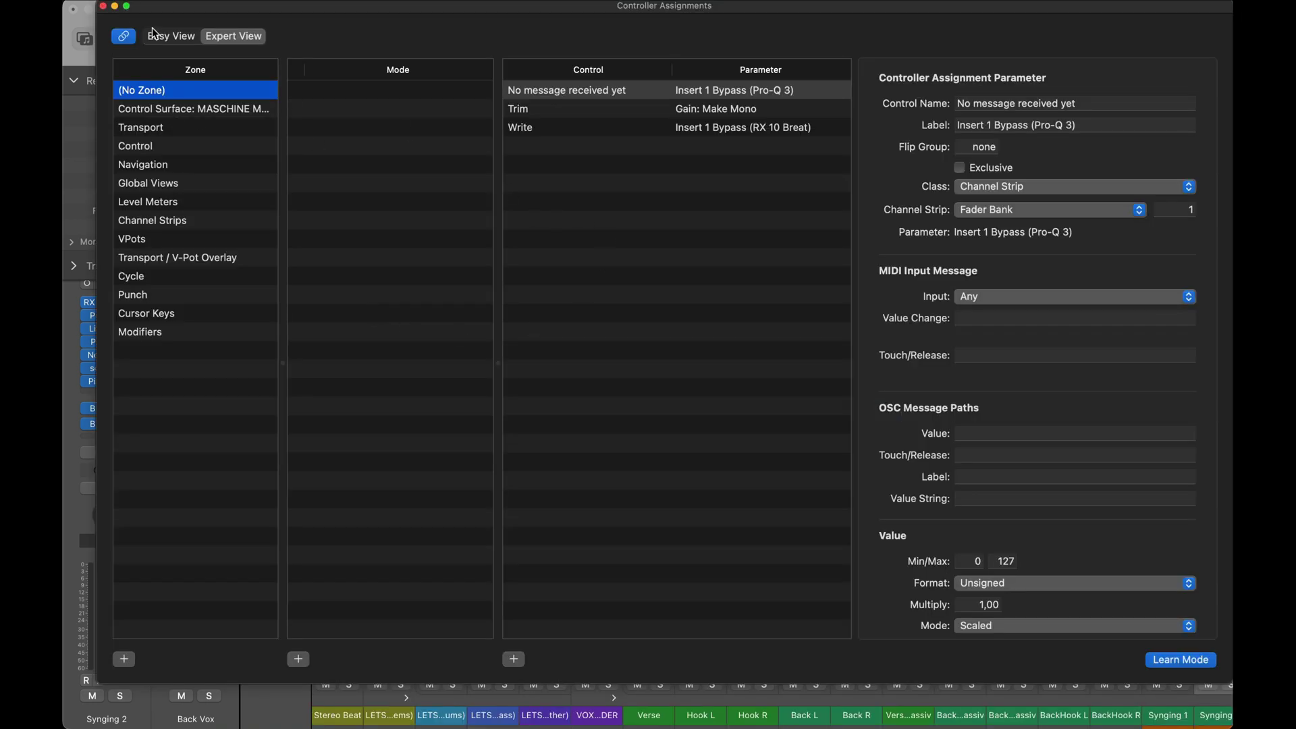
Reopen Controller Assignments, reassign the FaderPort button to Send Mute 2 → Crazy Verb, then close it.
click(102, 6)
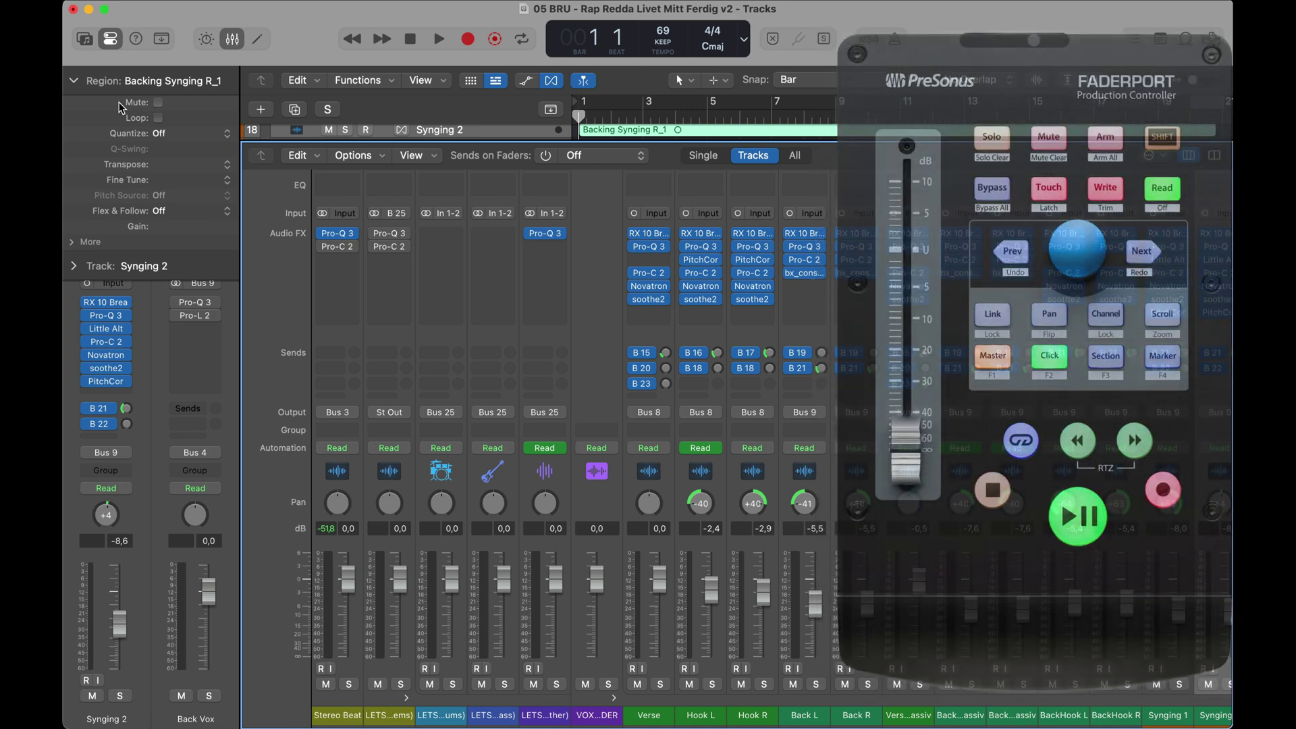
key(super+l)
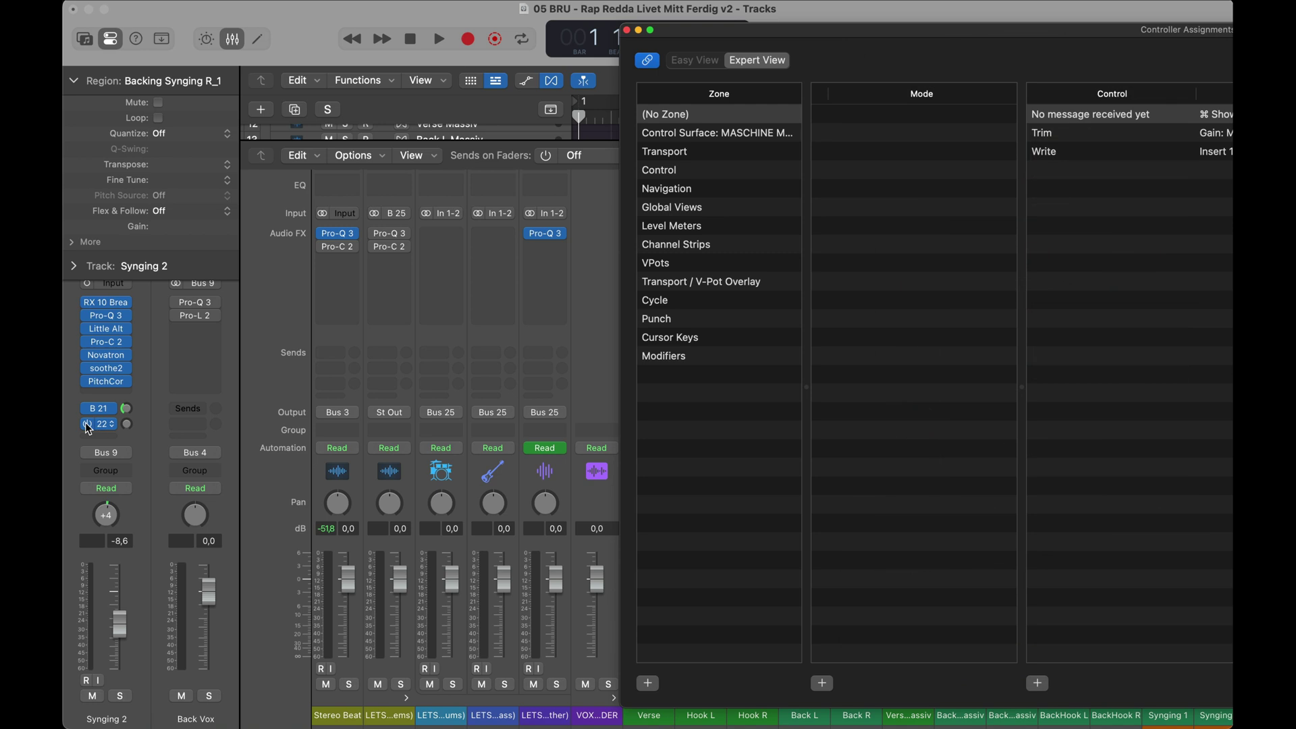
click(88, 430)
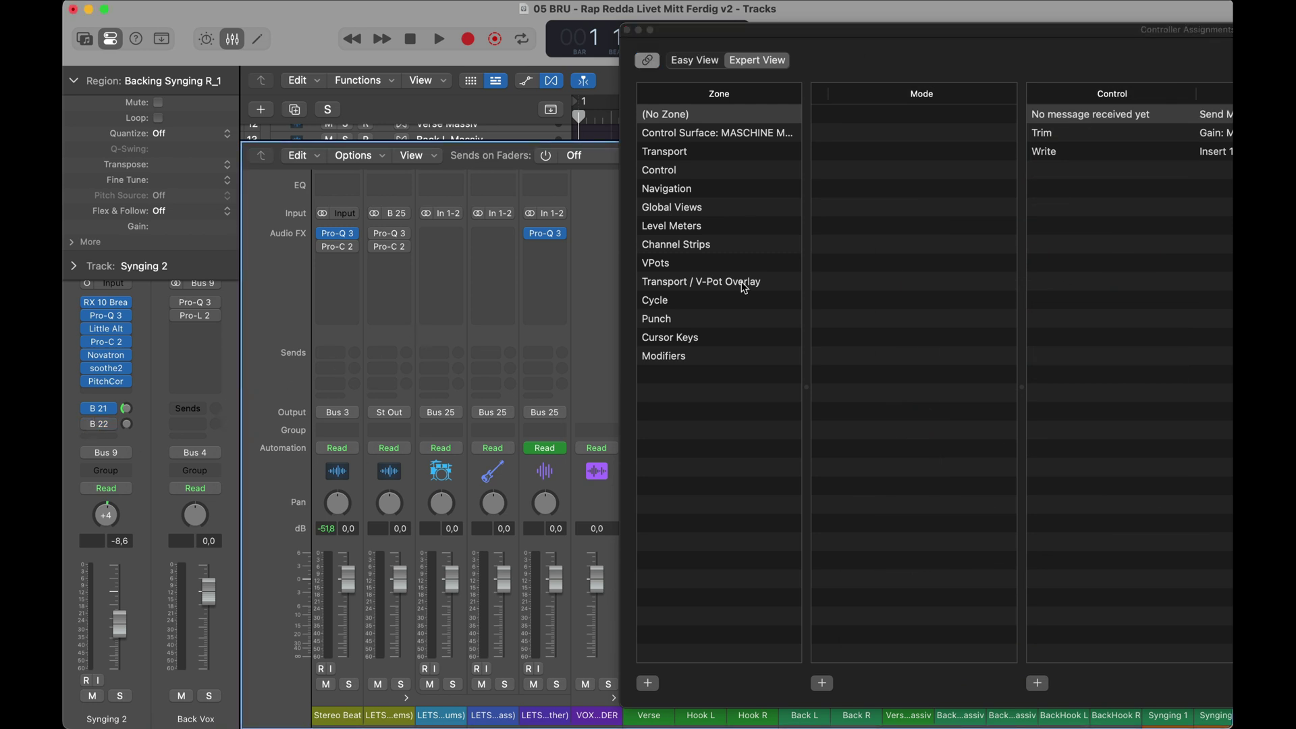
drag(856, 38, 477, 14)
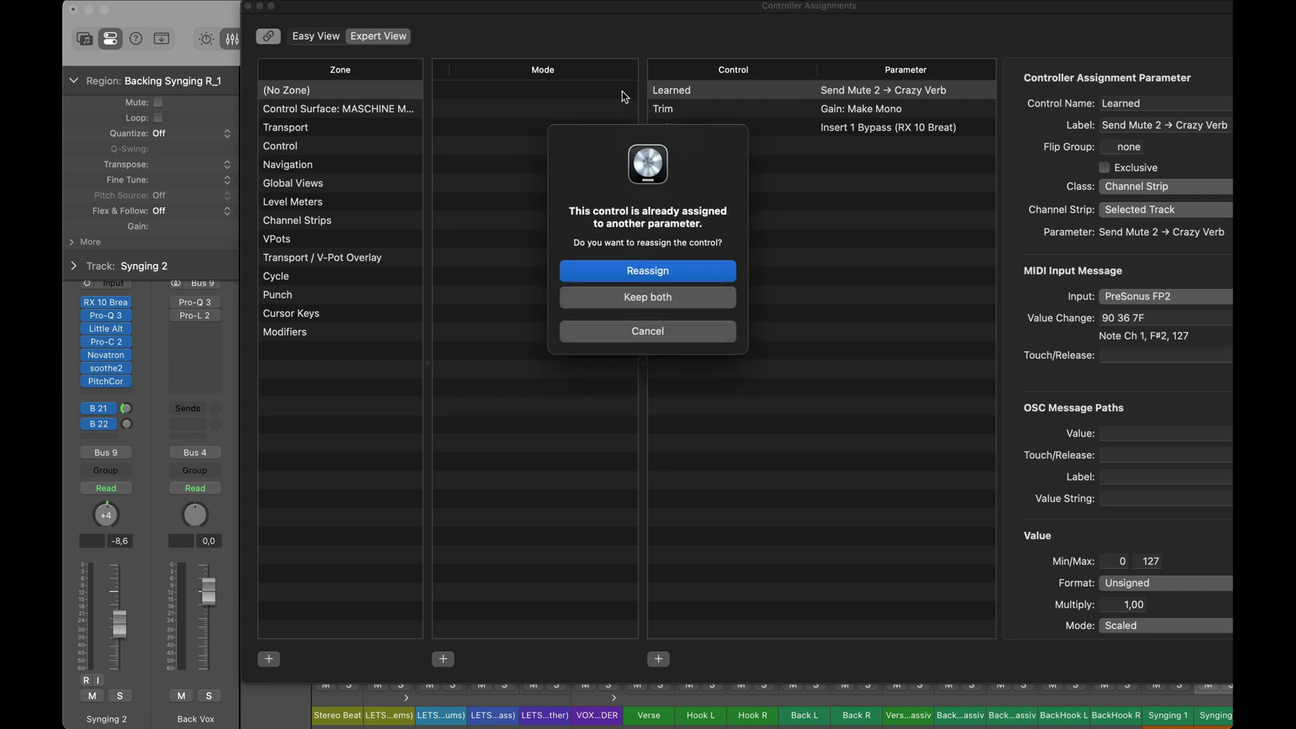
key(Return)
key(super+w)
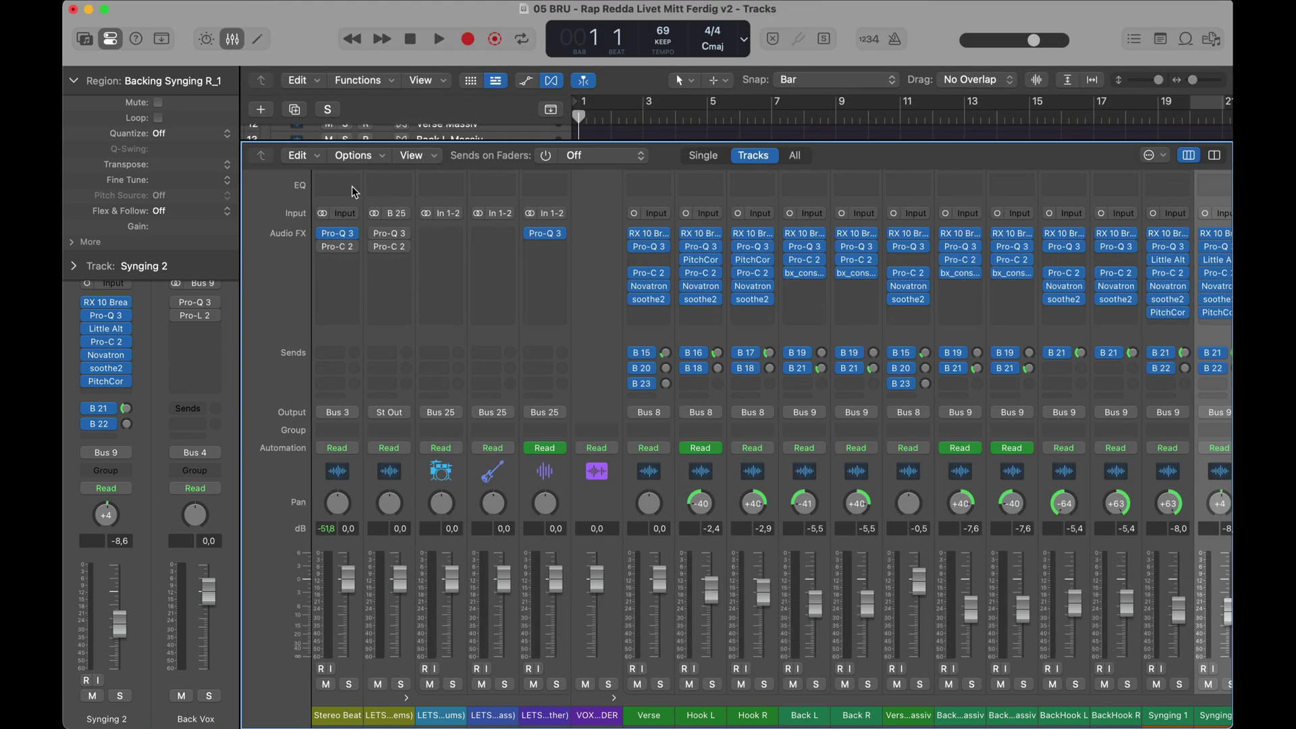
Scroll the mixer back and mute Synging 2's second send to B 22.
scroll(546, 474, right, 10)
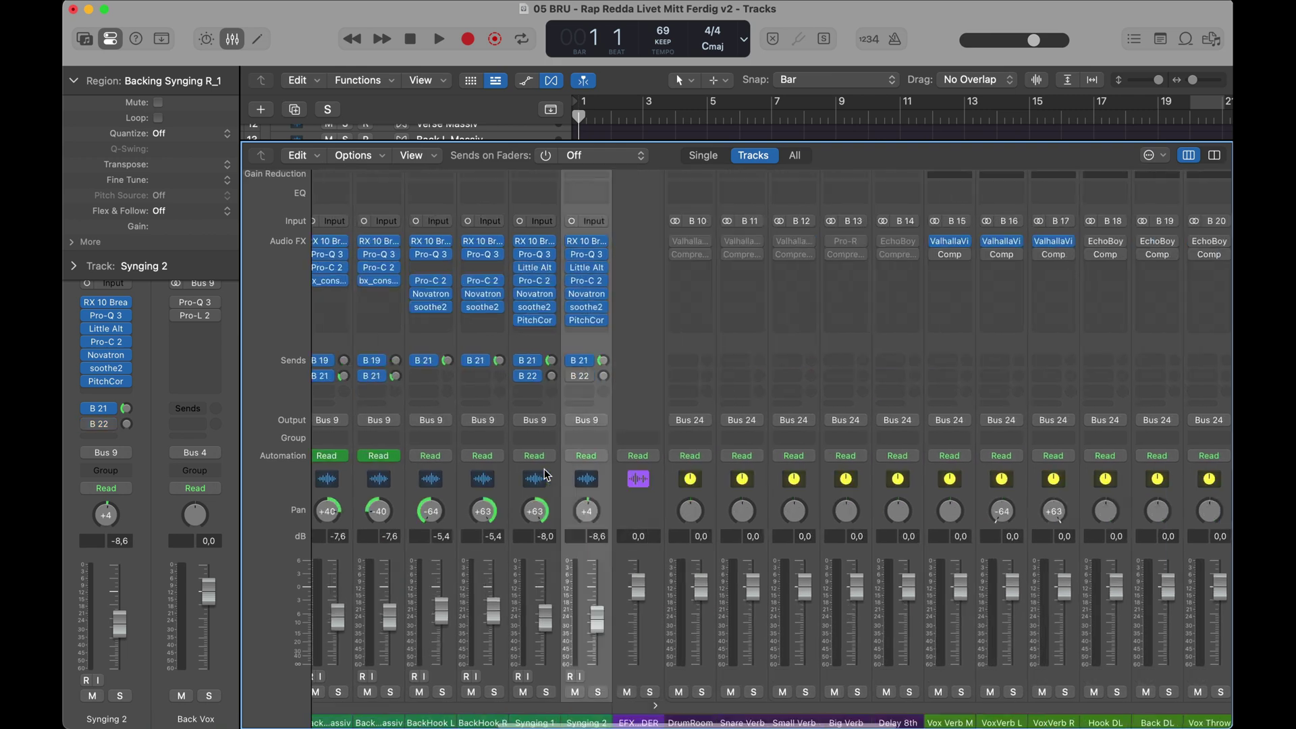
scroll(546, 474, left, 10)
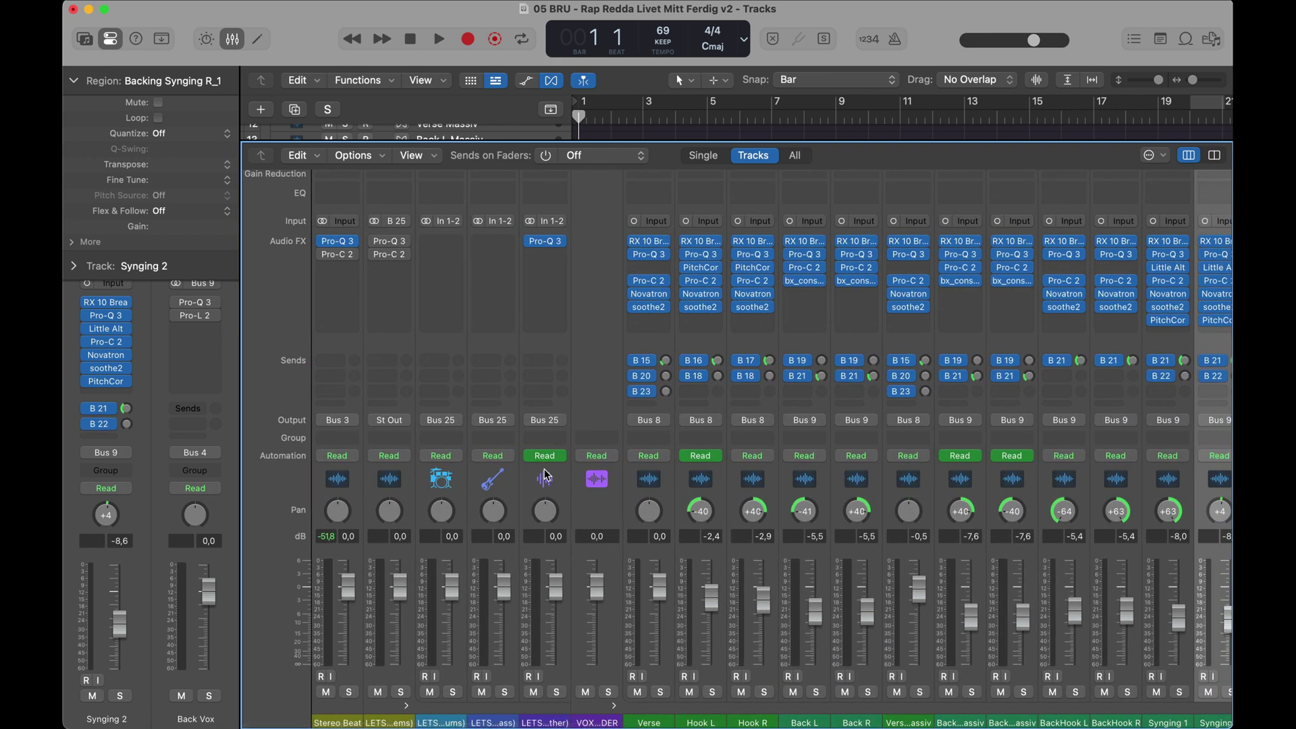
click(89, 424)
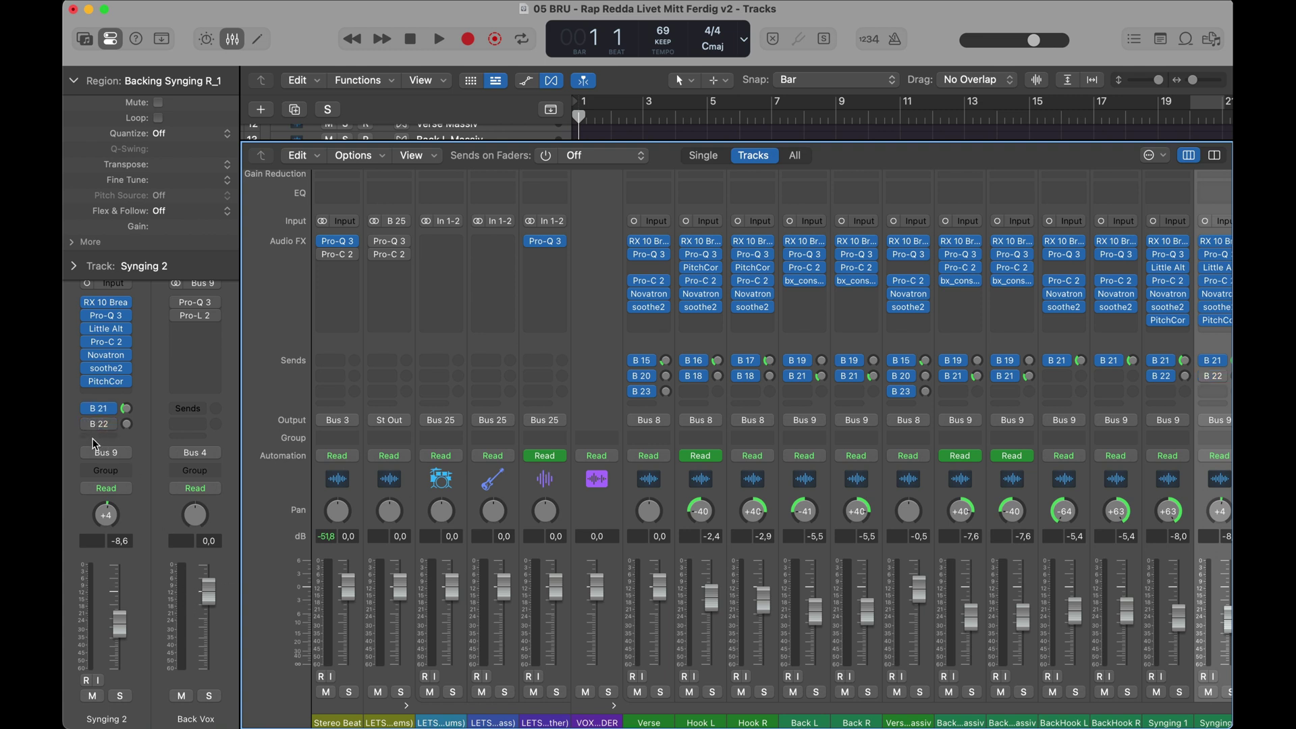